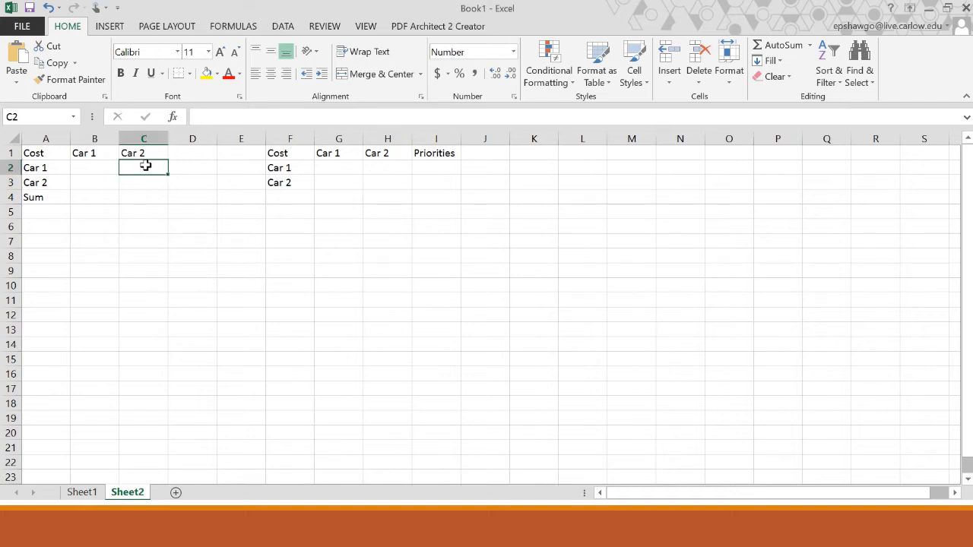
In the Cost comparison table, enter 7 in C2 for Car 1 versus Car 2 and the reciprocal 1/7 in B3.
text(7)
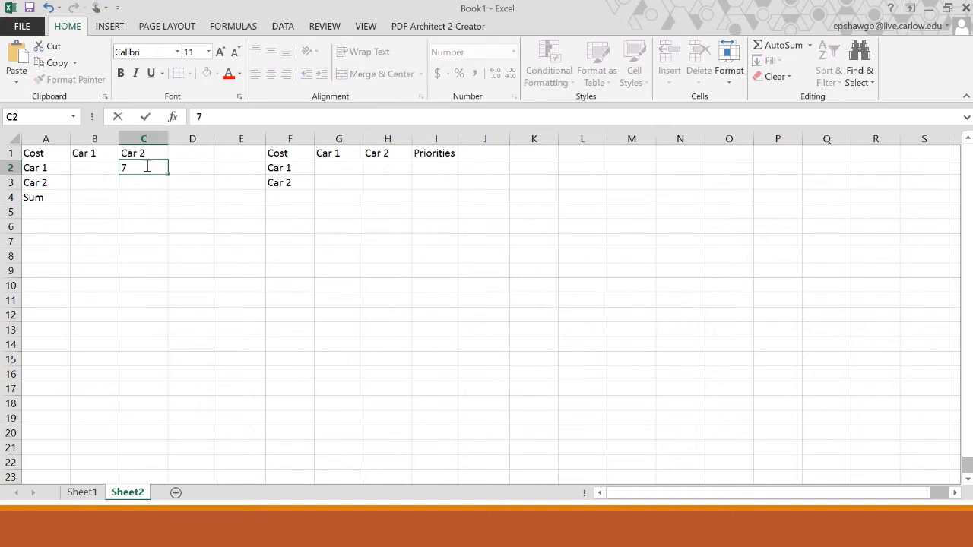
click(111, 183)
text(1)
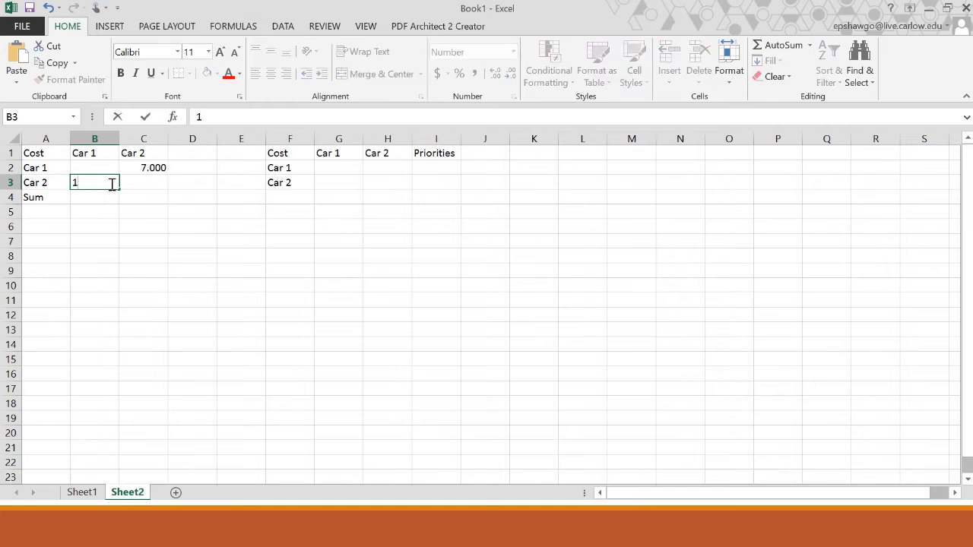
text(/7)
click(114, 211)
Enter 1 in the diagonal cells B2 and C3 of the Cost comparison table.
click(101, 166)
text(1)
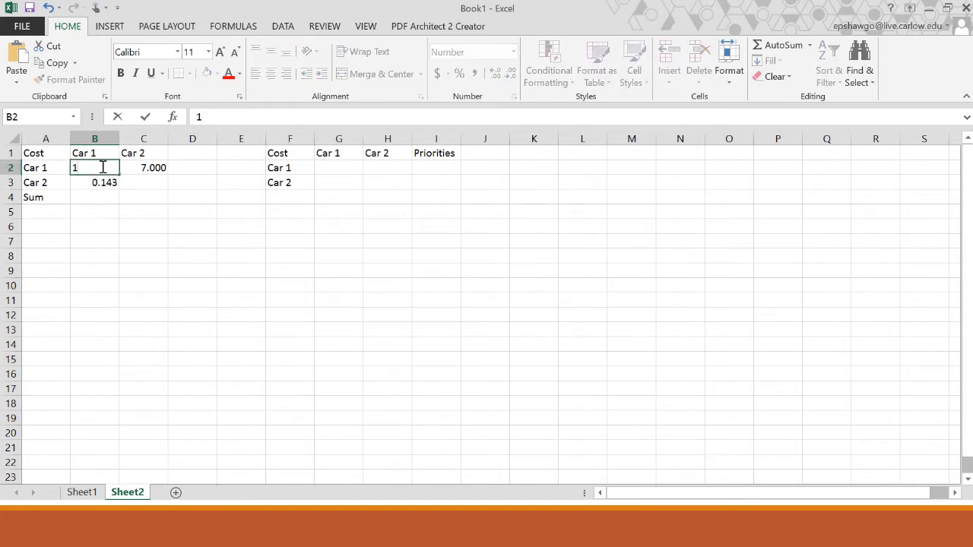
click(156, 185)
text(1)
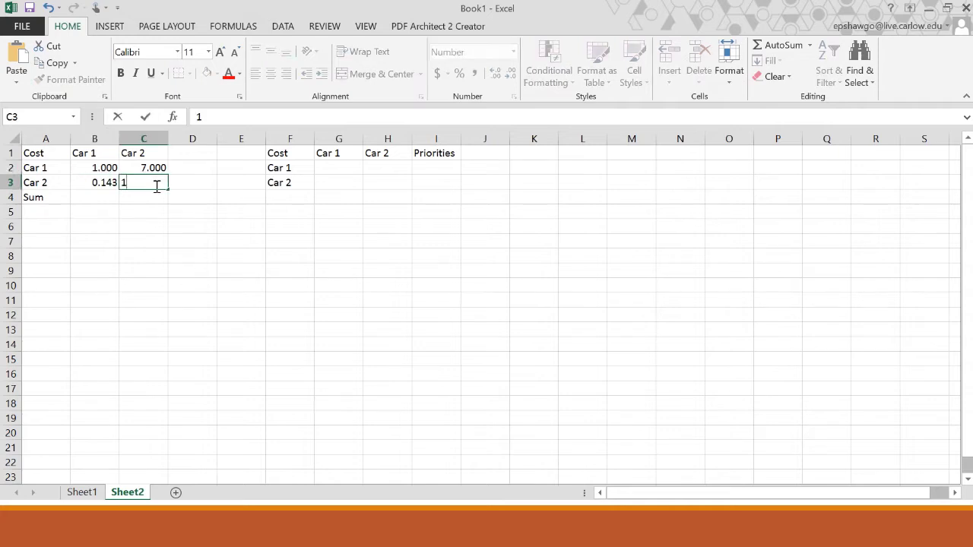
Total the Car 1 column of the Cost comparison table in B4 with a SUM of B2:B3.
click(102, 196)
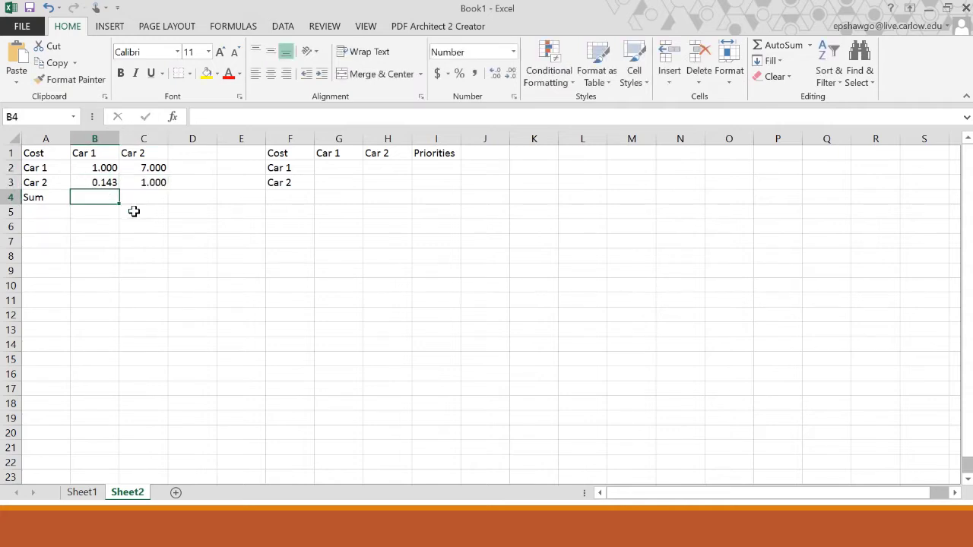
text(=sum)
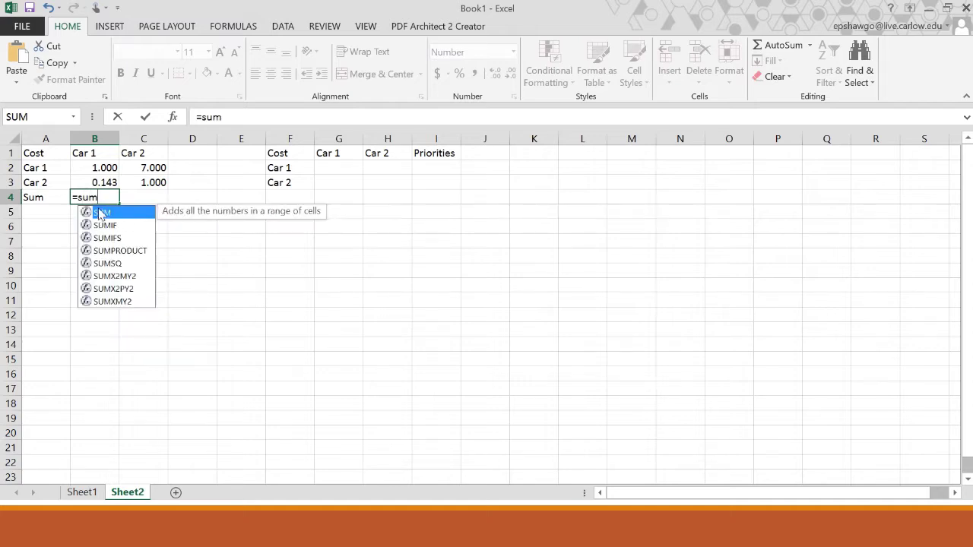
double_click(102, 212)
drag(102, 167, 102, 183)
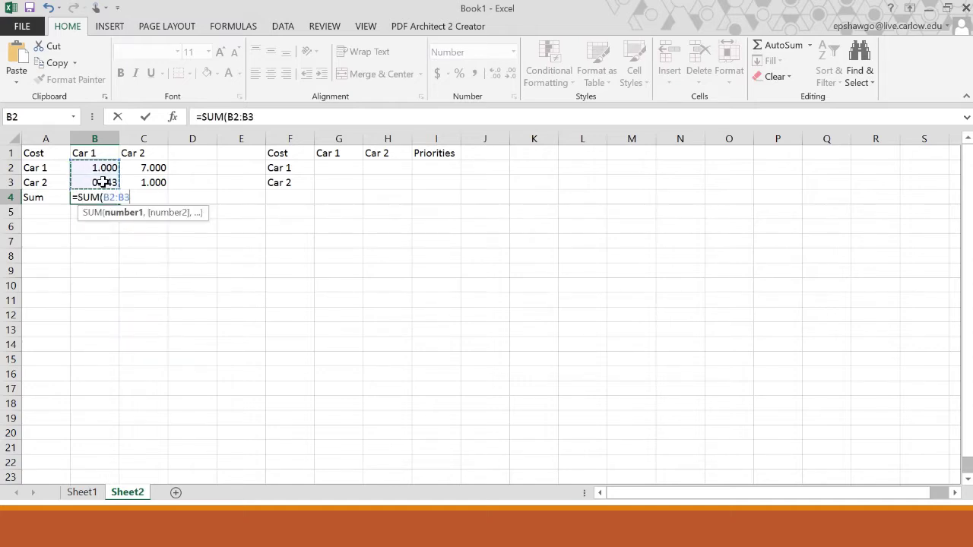
key(Return)
Total the Car 2 column of the Cost comparison table in C4 with a SUM of C2:C3.
click(156, 199)
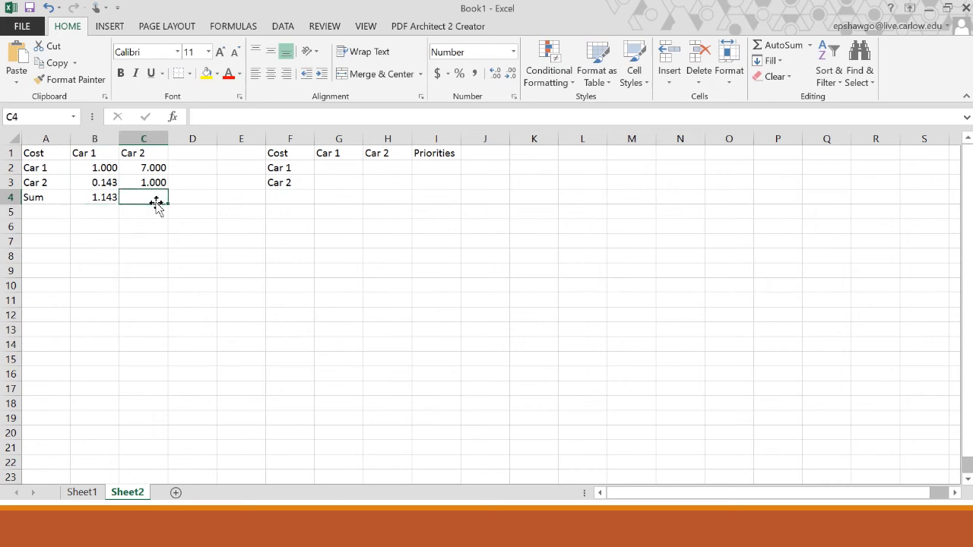
text(=sum)
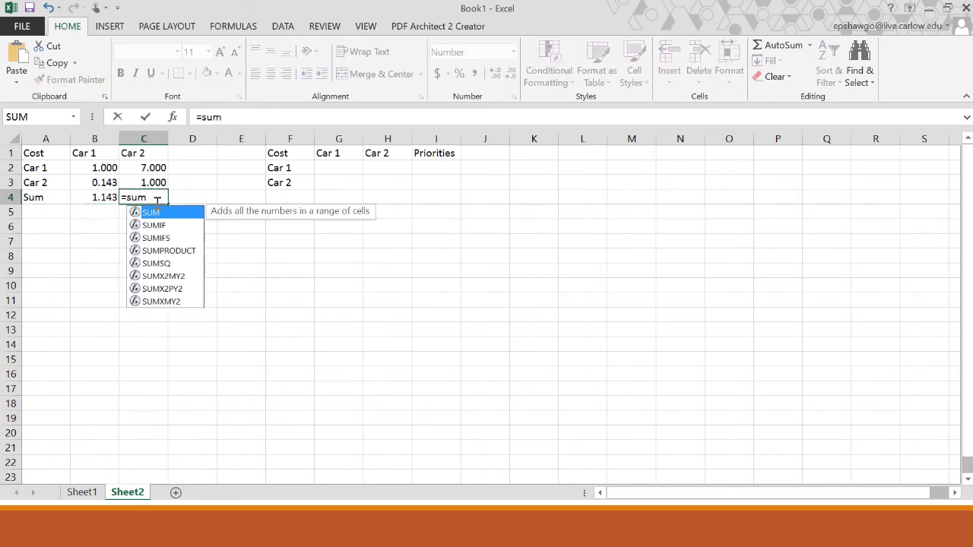
double_click(155, 213)
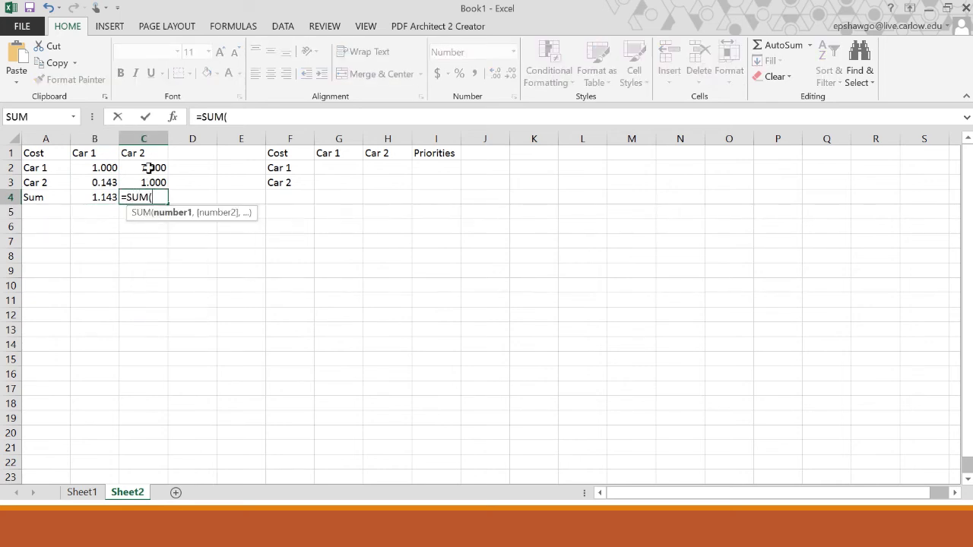
drag(150, 168, 149, 182)
key(Return)
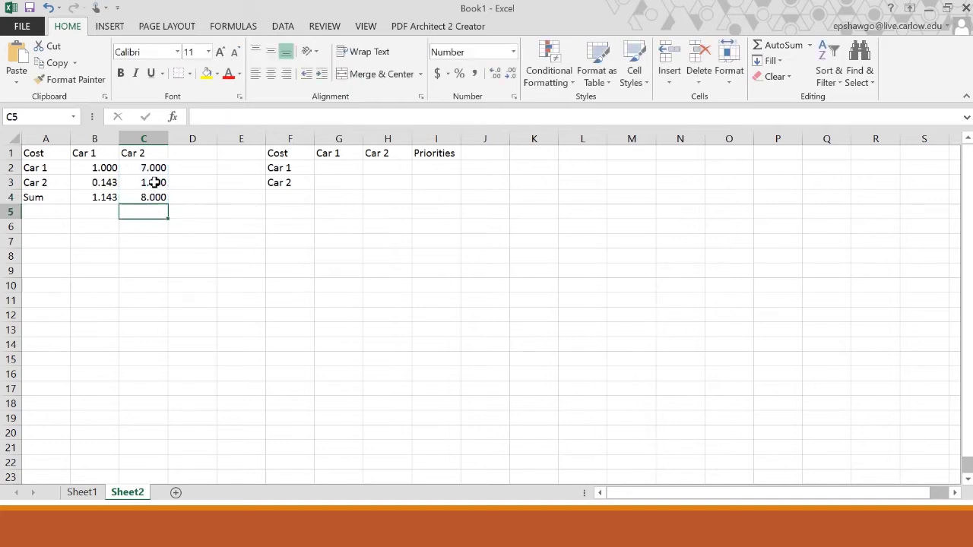
Normalize the Car 1 entry of the Car 1 cost column in G2 with the formula =B2/B4.
click(350, 168)
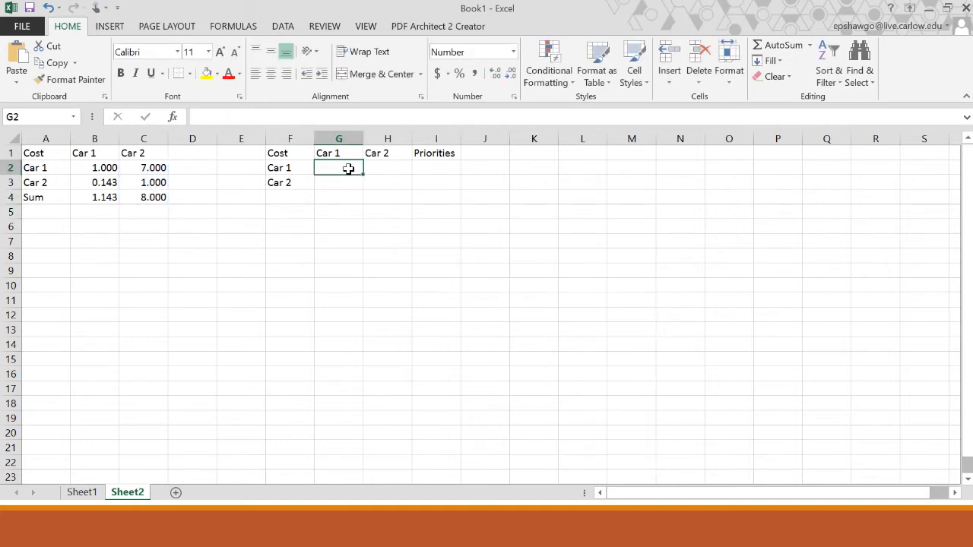
text(=)
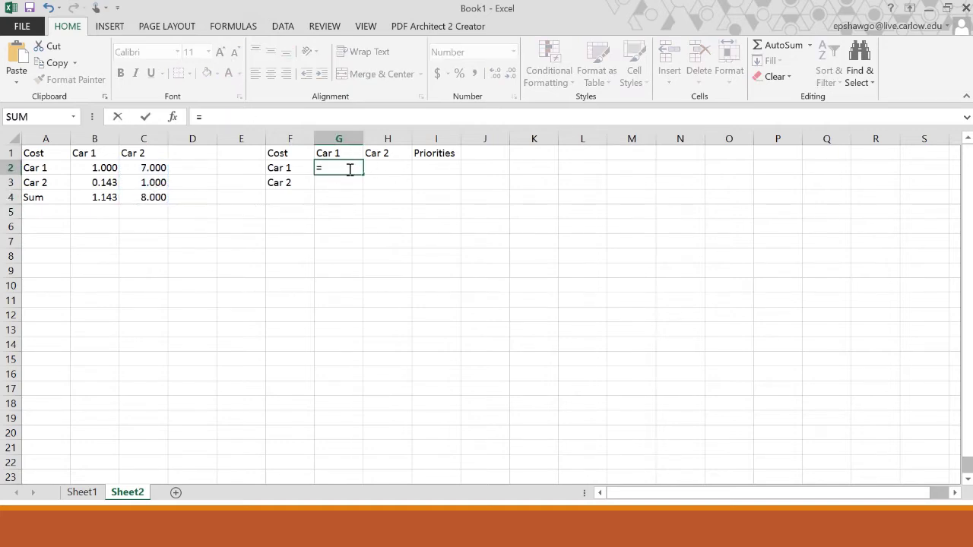
click(97, 167)
text(/)
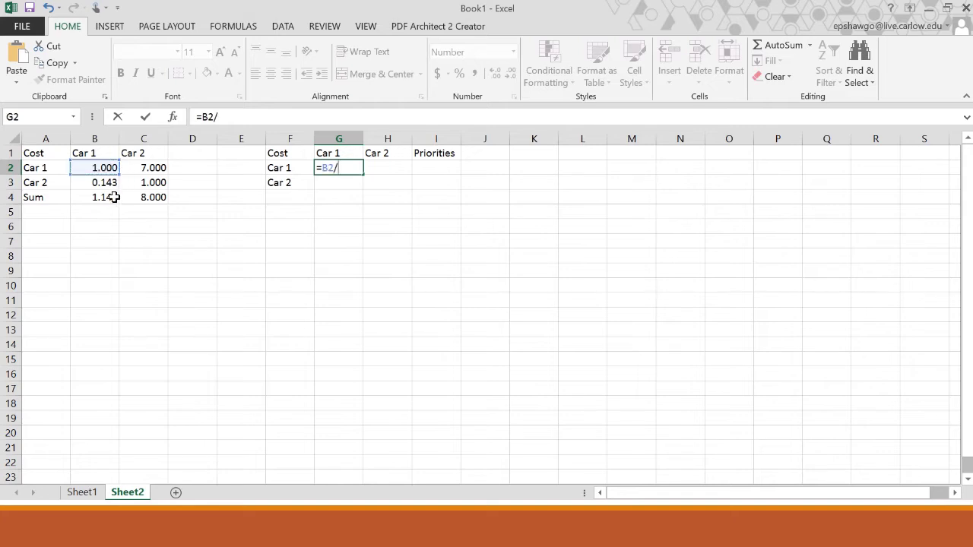
click(112, 196)
key(Return)
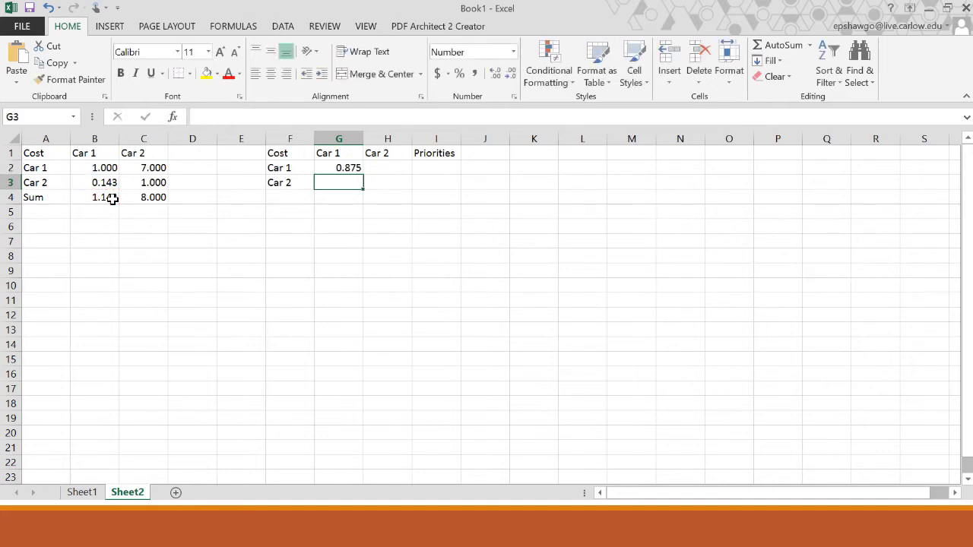
Normalize the Car 2 entry of the Car 1 cost column in G3 with the formula =B3/B4.
text(=)
click(106, 184)
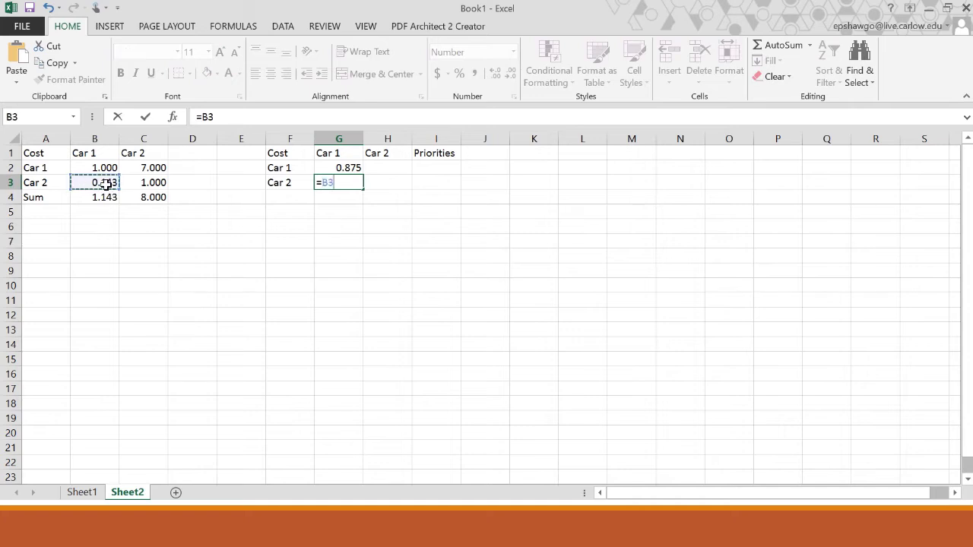
text(/)
click(108, 197)
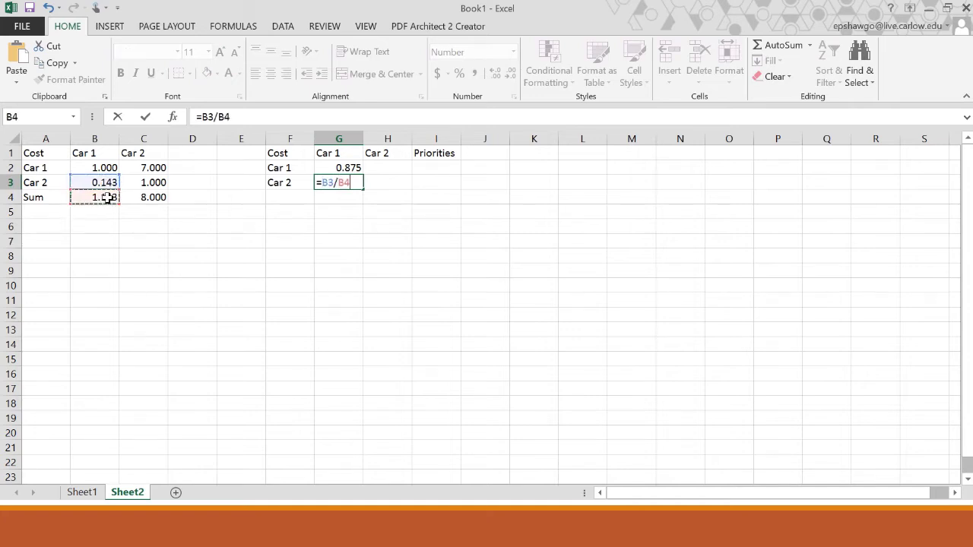
key(Return)
Normalize the Car 1 entry of the Car 2 cost column in H2 with the formula =C2/C4.
click(388, 170)
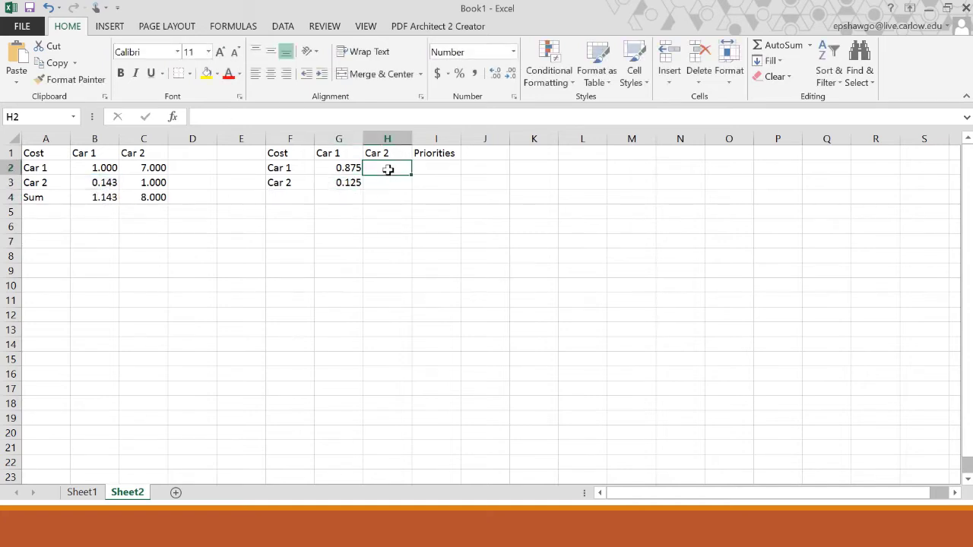
text(=)
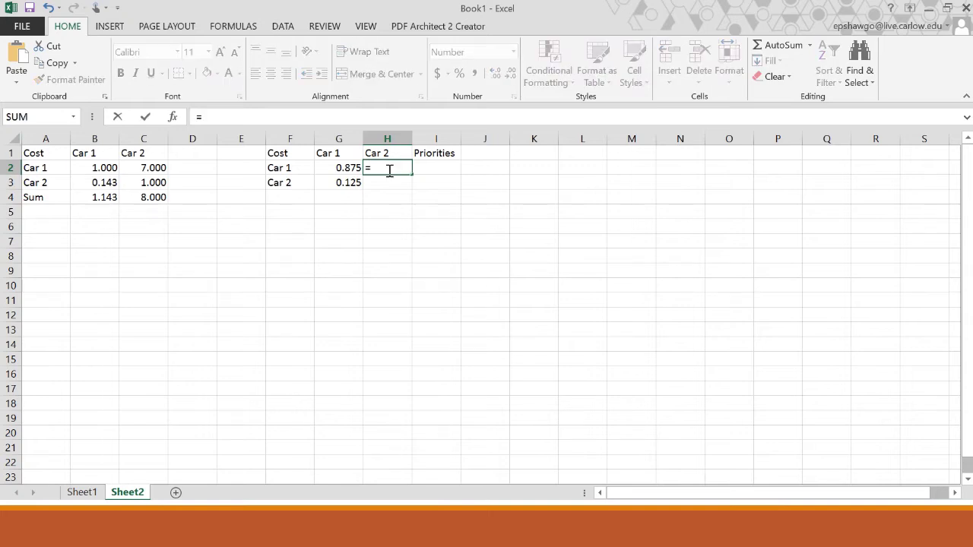
click(158, 167)
text(/)
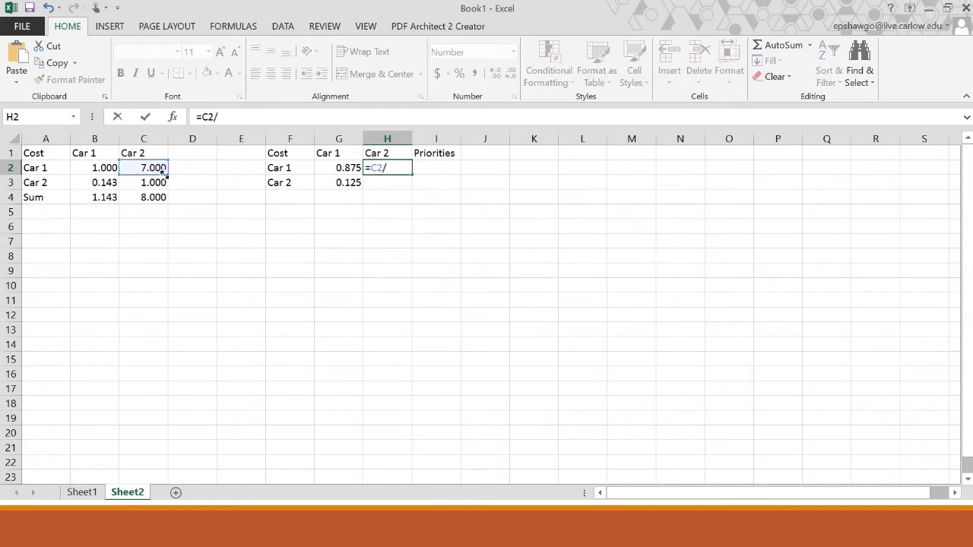
click(155, 198)
key(Return)
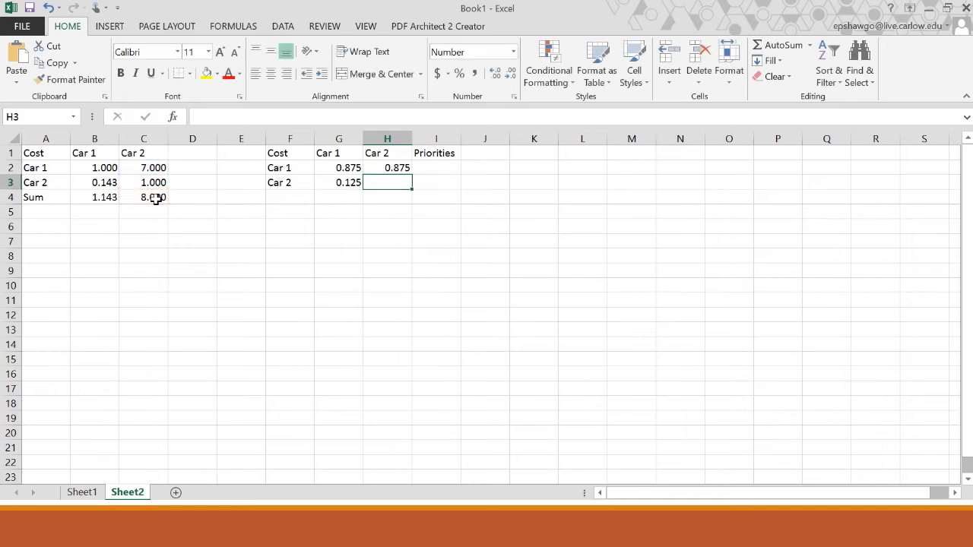
Normalize the Car 2 entry of the Car 2 cost column in H3 with the formula =C3/C4.
text(=)
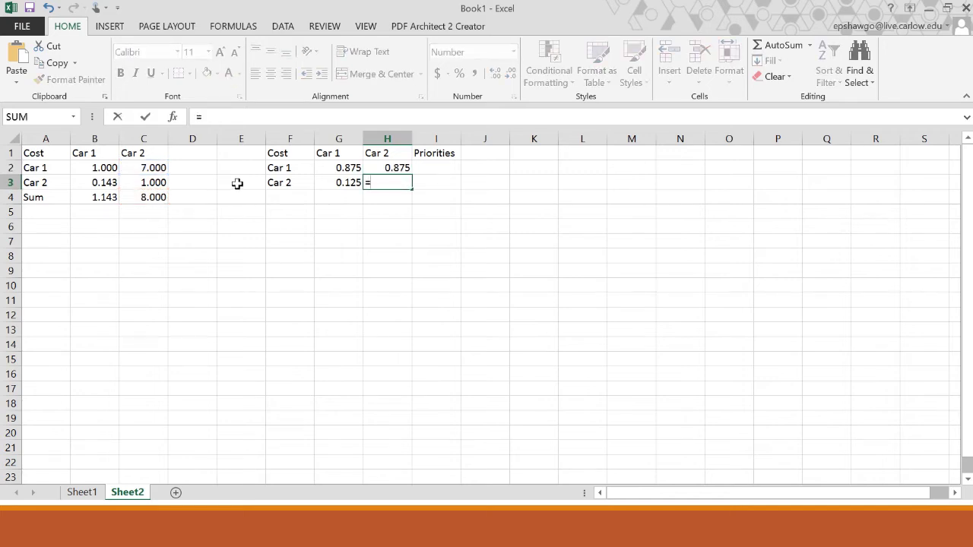
click(149, 187)
text(/)
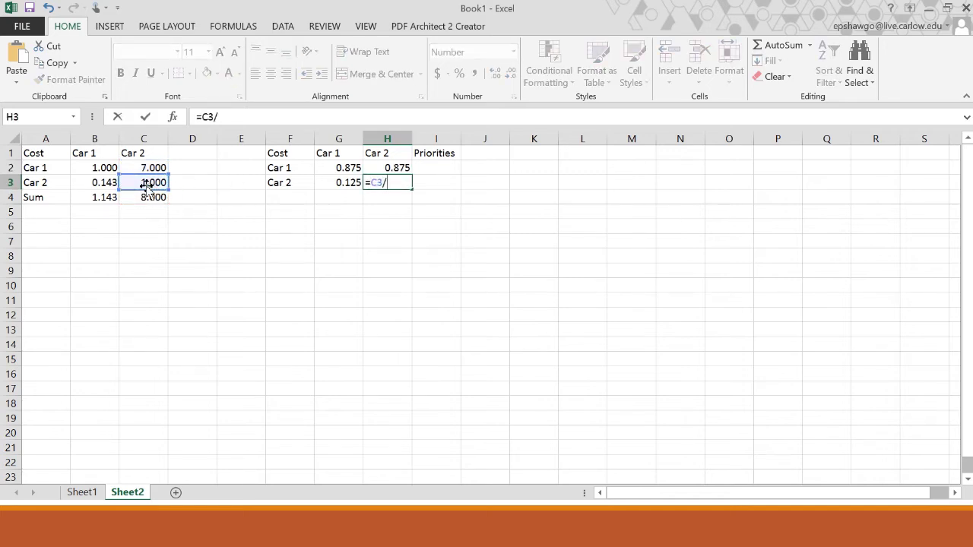
click(149, 196)
key(Return)
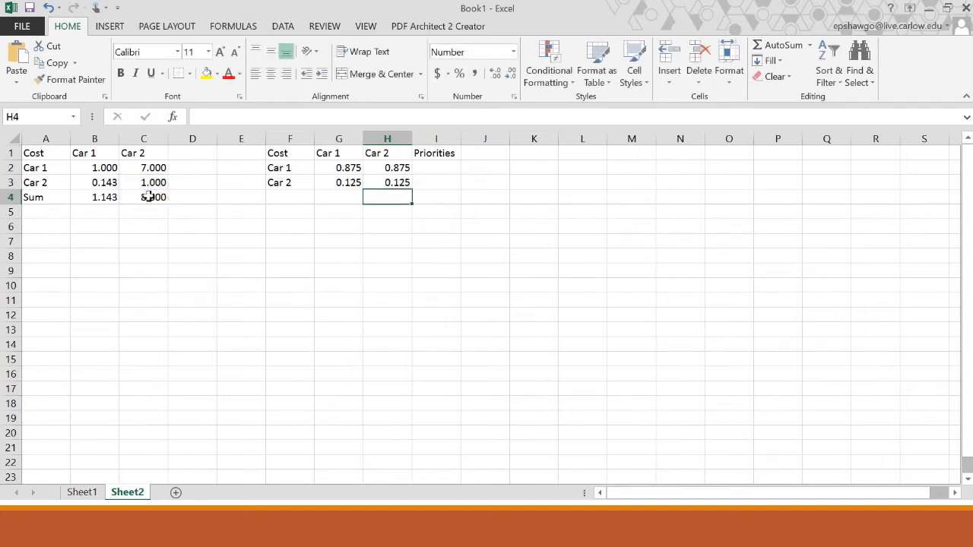
Calculate Car 1's cost priority in I2 as the AVERAGE of G2:H2.
click(445, 173)
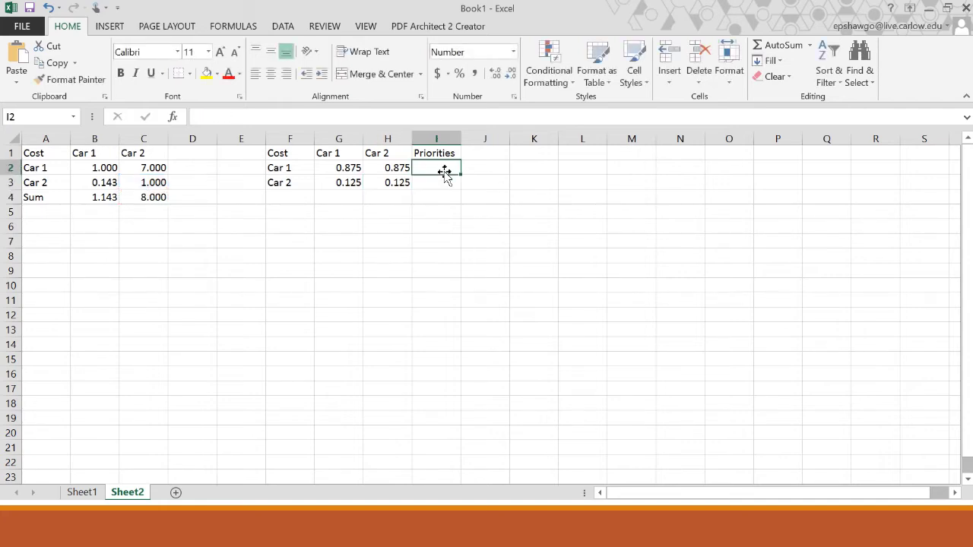
text(=av)
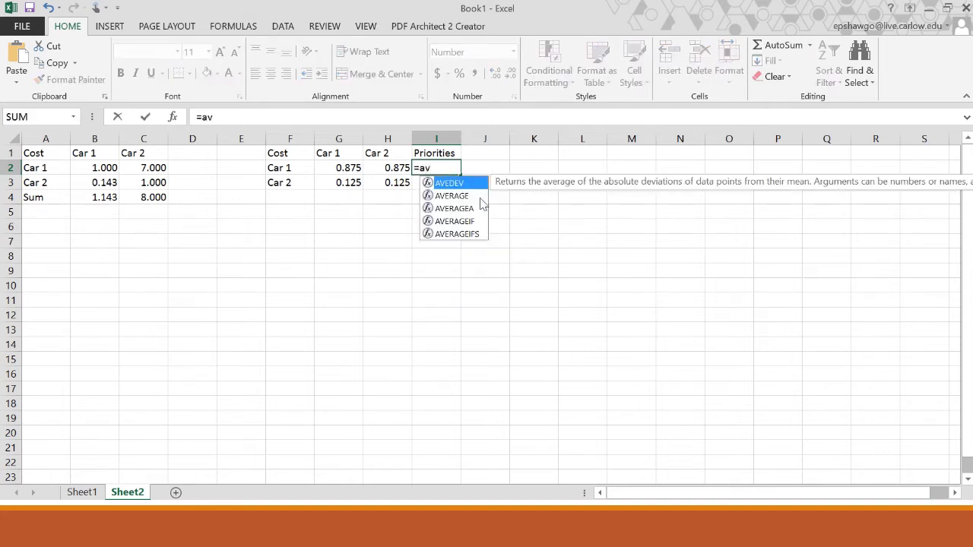
double_click(460, 196)
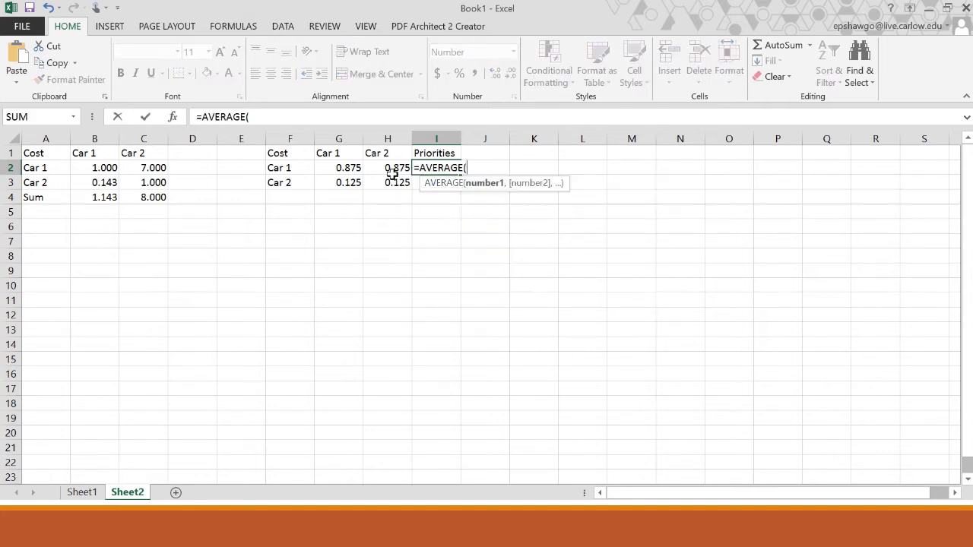
drag(350, 169, 375, 169)
key(Return)
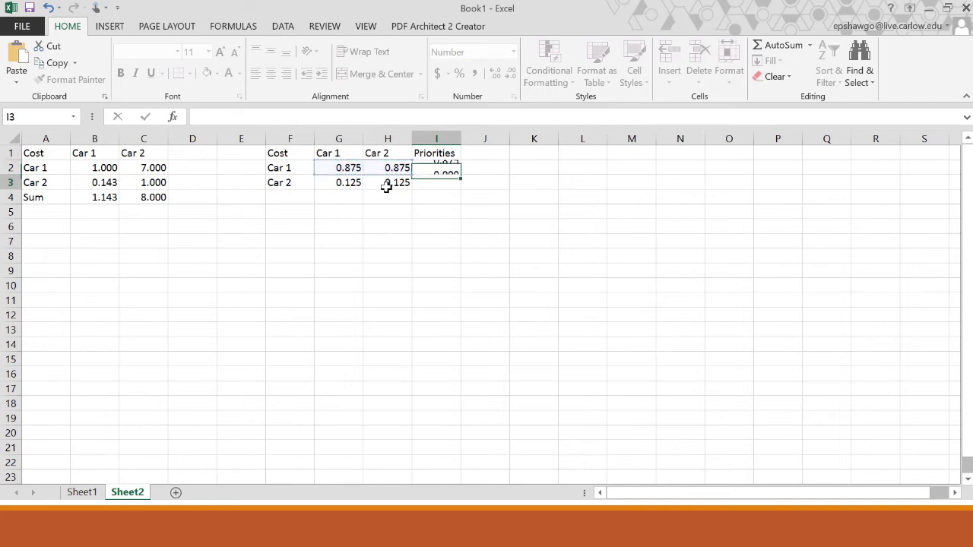
Calculate Car 2's cost priority in I3 as the AVERAGE of G3:H3.
text(=av)
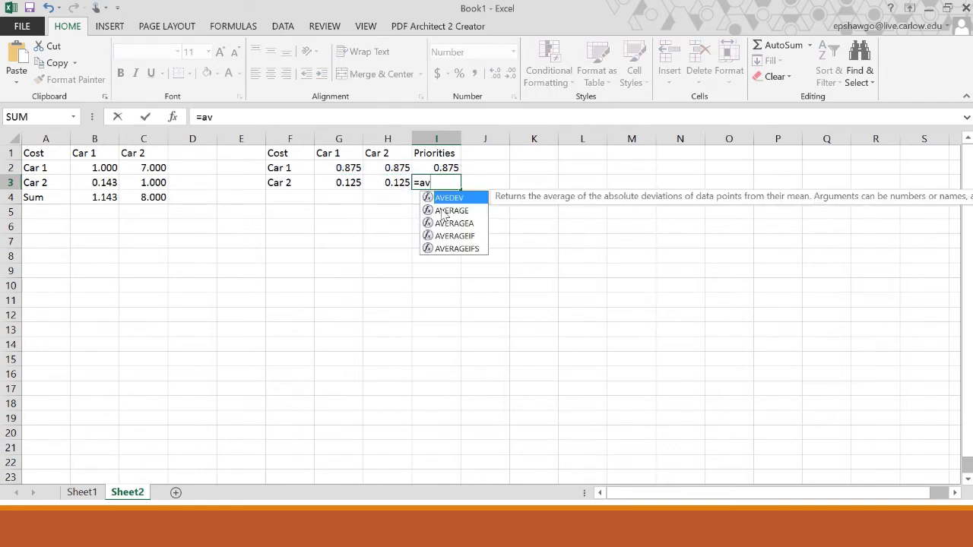
double_click(445, 211)
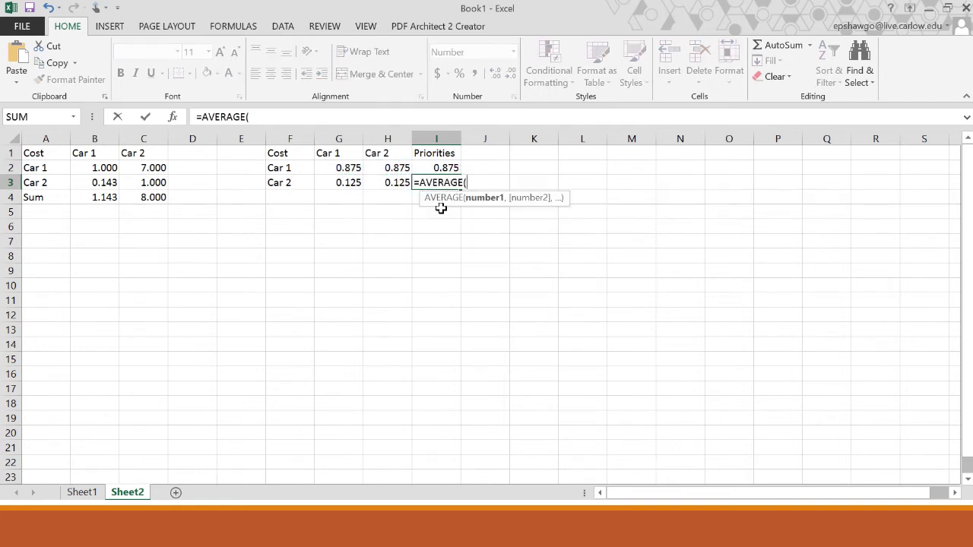
drag(342, 182, 378, 183)
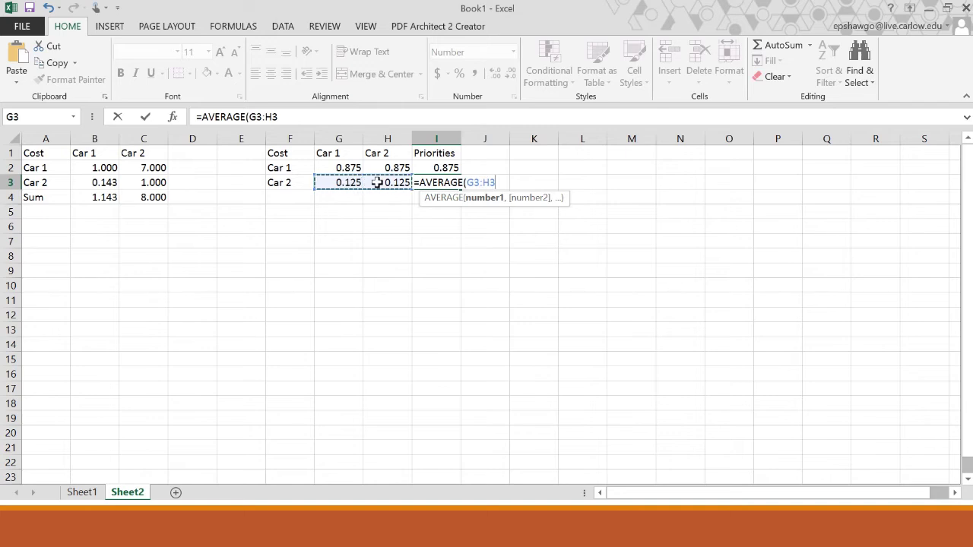
key(Return)
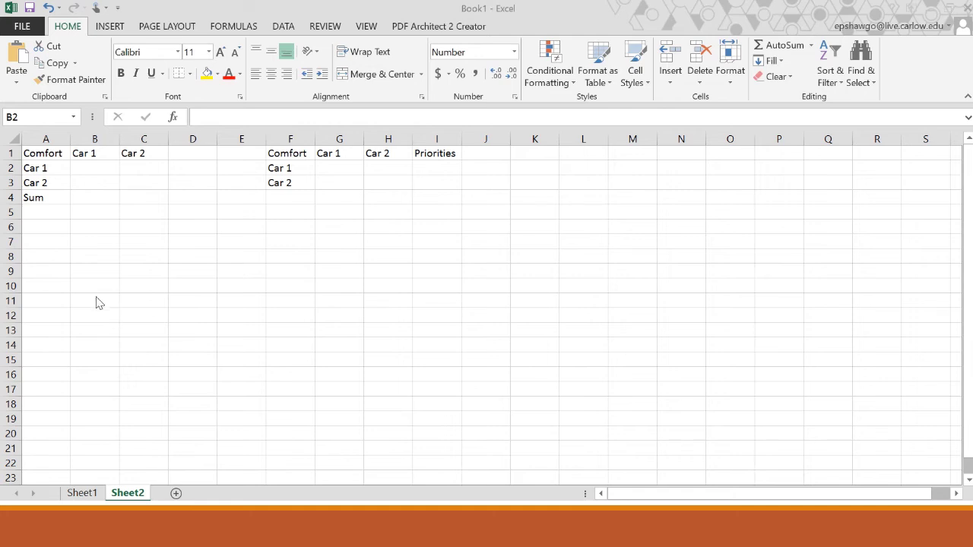
Enter the comfort comparison of the two cars as 5 in B3 and its reciprocal 1/5 in C2.
click(87, 174)
click(87, 181)
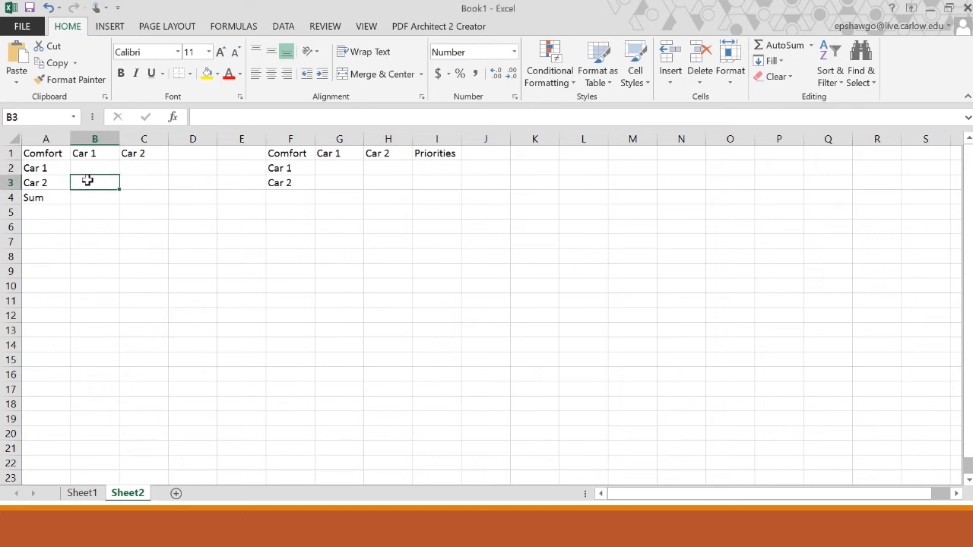
text(5)
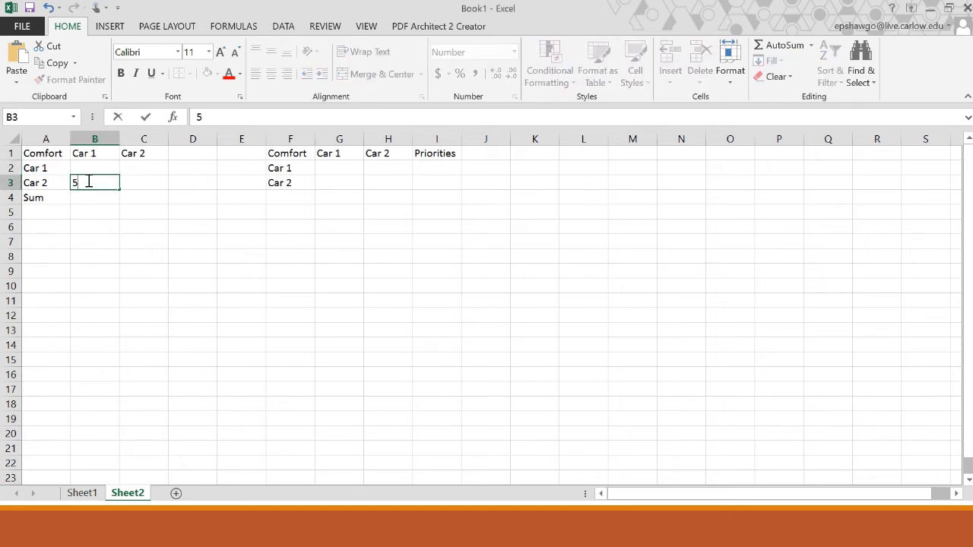
click(154, 170)
text(1)
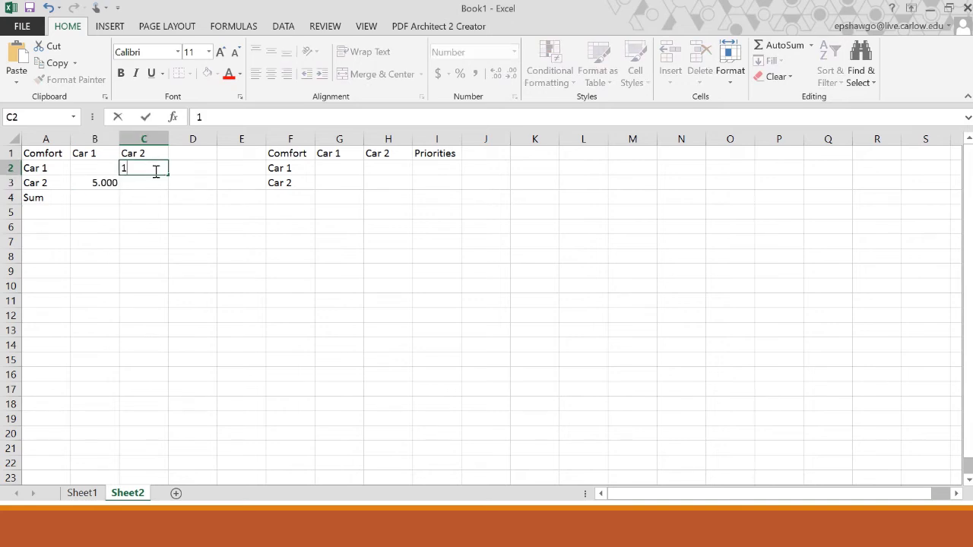
text(/5)
Fill the comfort table's self-comparison cells B2 and C3 with 1.
click(103, 181)
click(104, 169)
text(1)
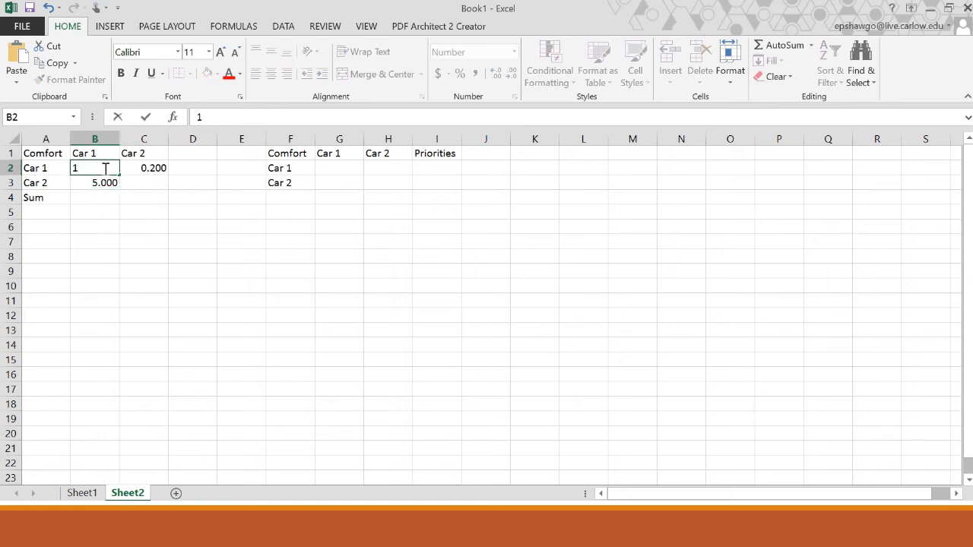
click(146, 185)
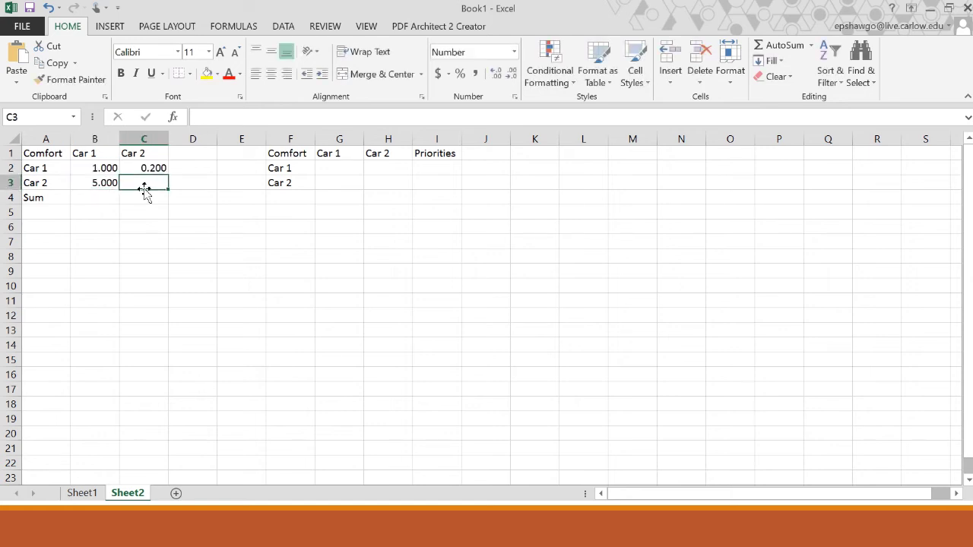
text(1)
Total the Car 1 comfort column in B4 with the SUM of B2:B3.
click(106, 196)
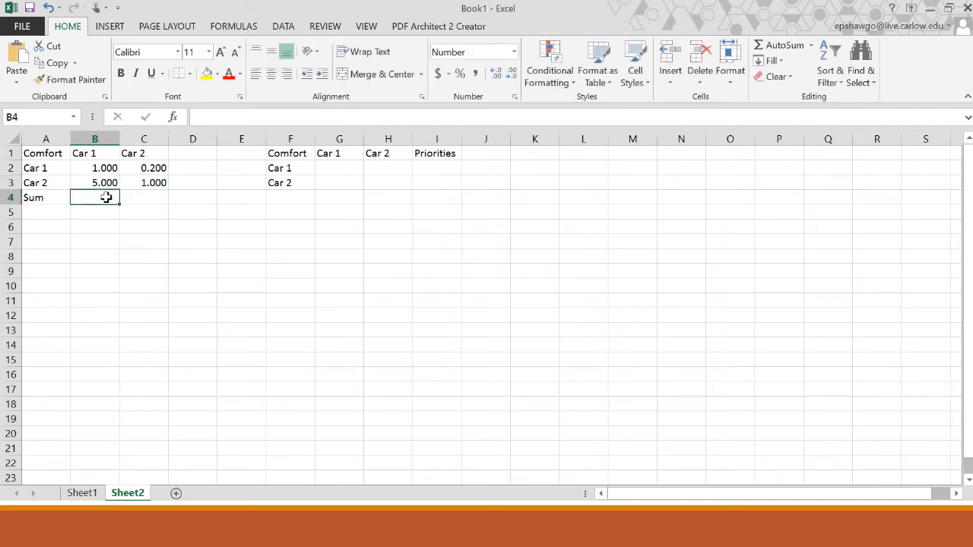
text(=s)
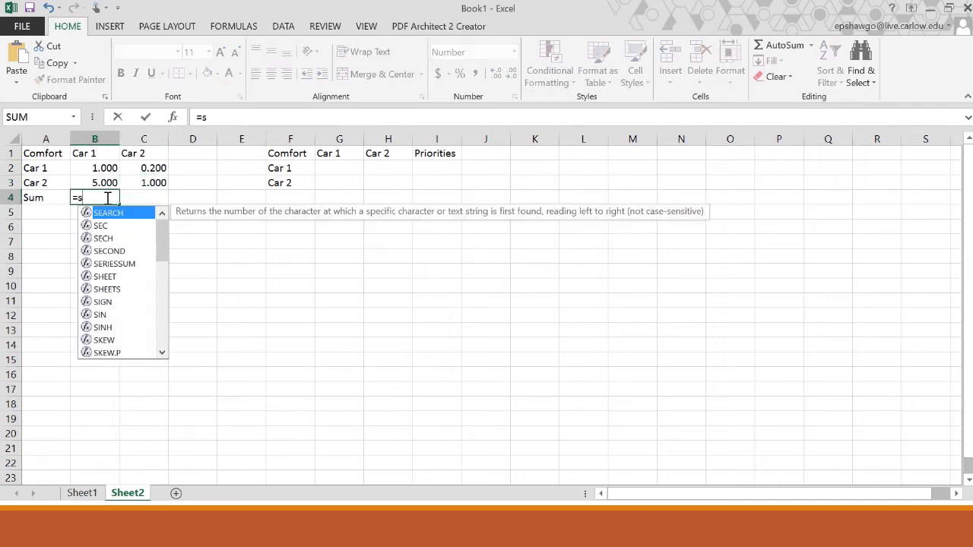
text(um)
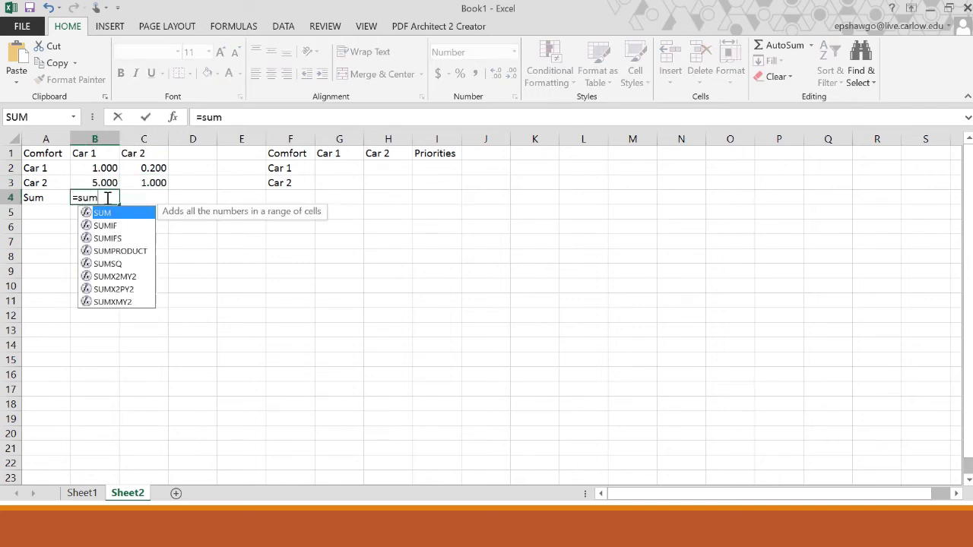
key(Tab)
drag(101, 168, 110, 180)
key(Return)
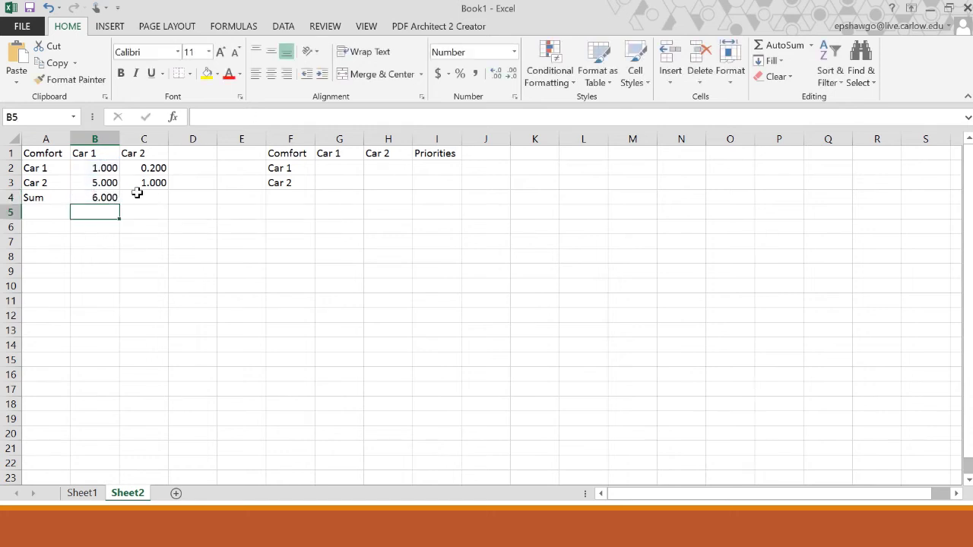
Total the Car 2 comfort column in C4 with the SUM of C2:C3.
click(141, 197)
text(=sum)
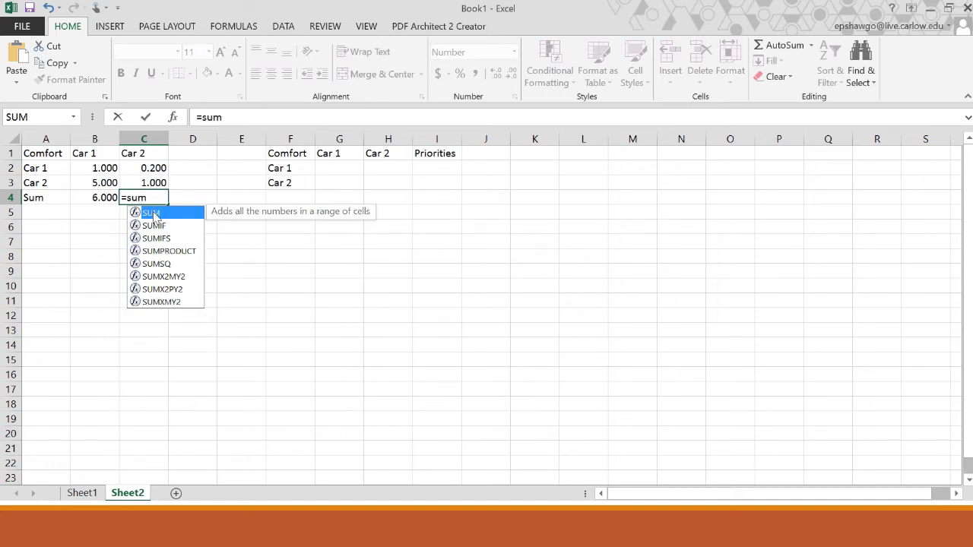
key(Tab)
drag(158, 168, 160, 181)
key(Return)
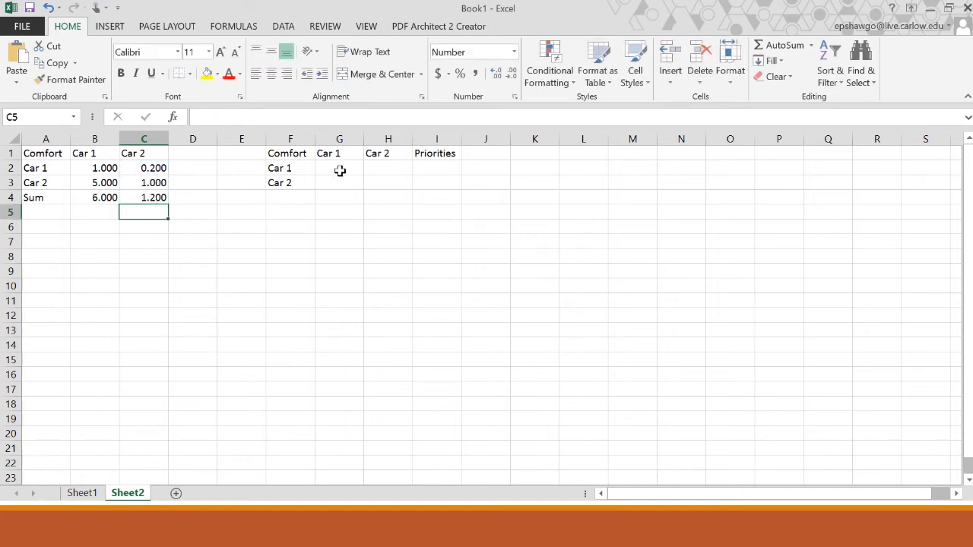
Normalize the Car 1 entry of the Car 1 comfort column in G2 with the formula =B2/B4.
click(340, 166)
text(=)
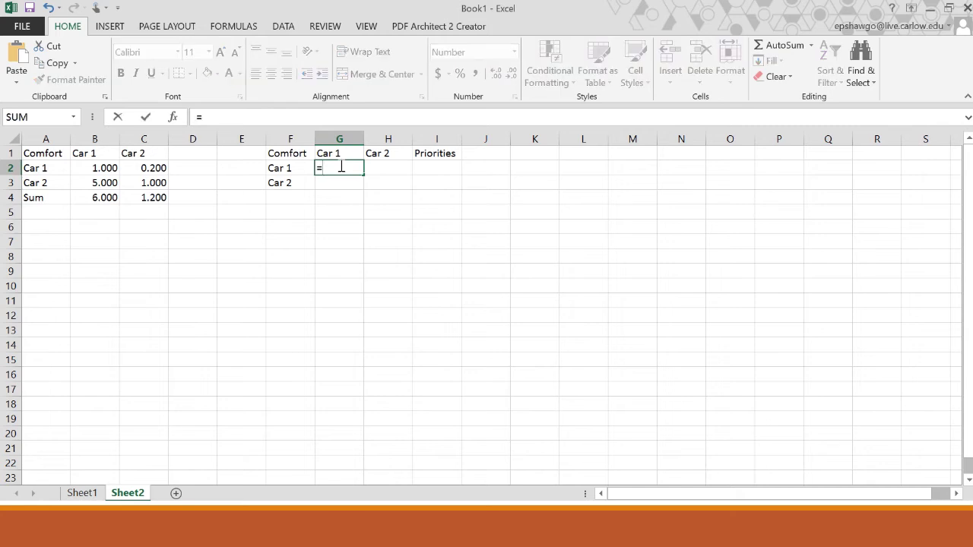
click(103, 168)
text(/)
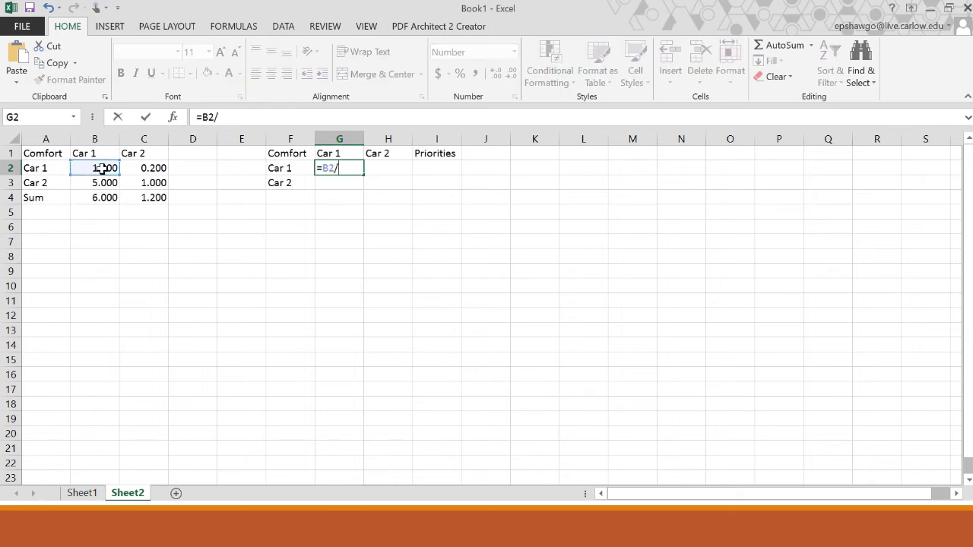
click(100, 197)
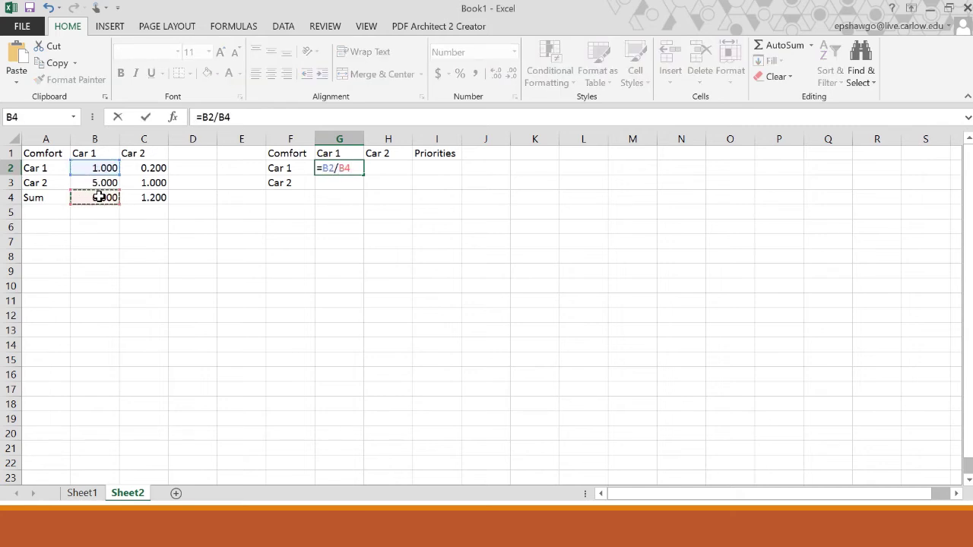
key(Return)
Normalize the Car 2 entry of the Car 1 comfort column in G3 with the formula =B3/B4.
text(=)
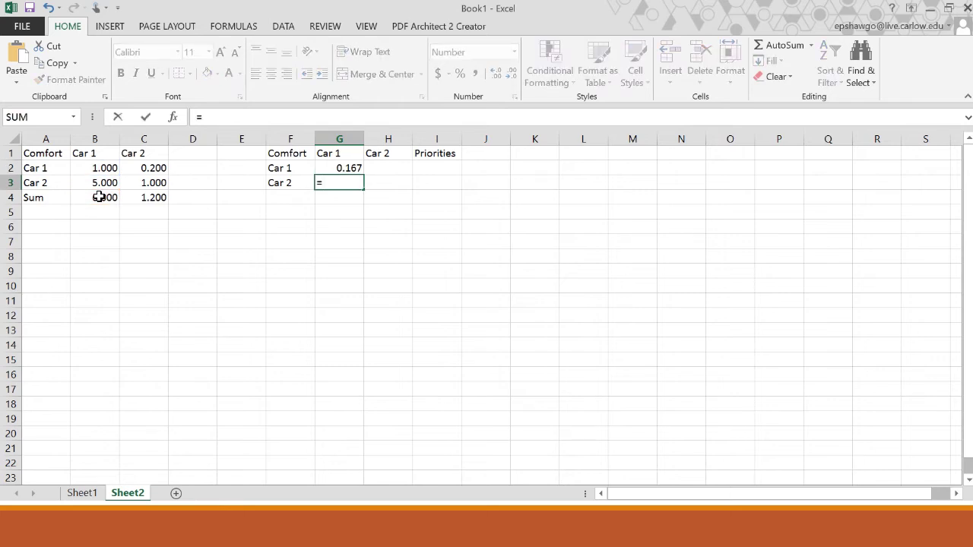
click(95, 183)
text(/)
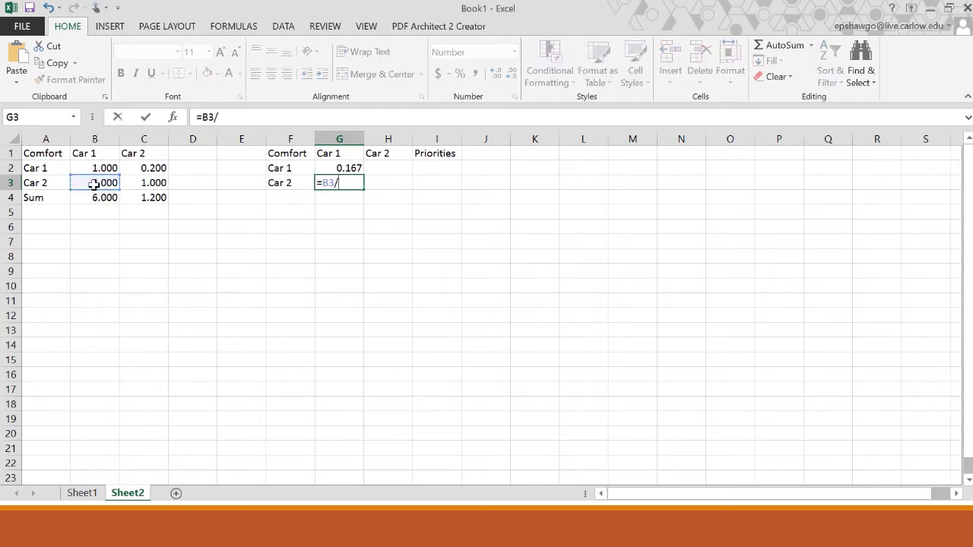
click(95, 198)
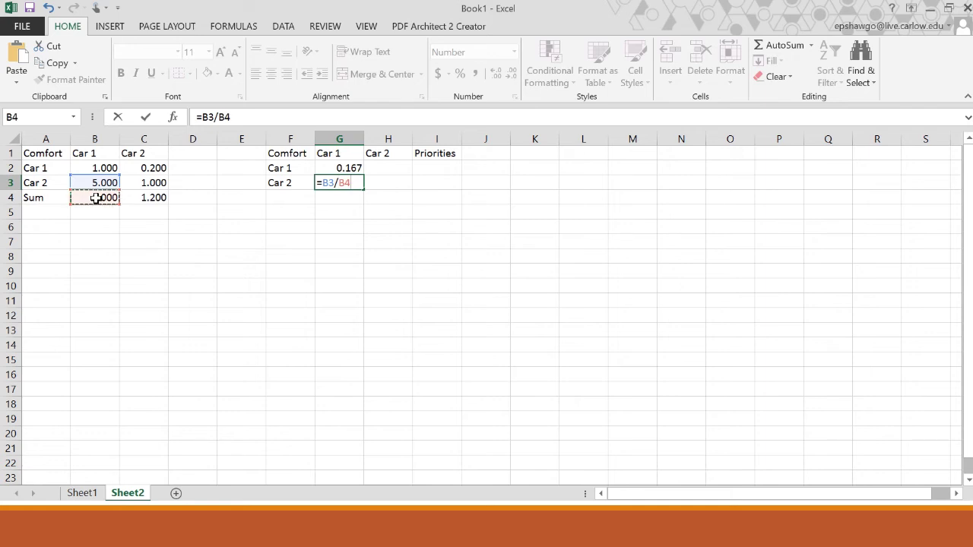
key(Return)
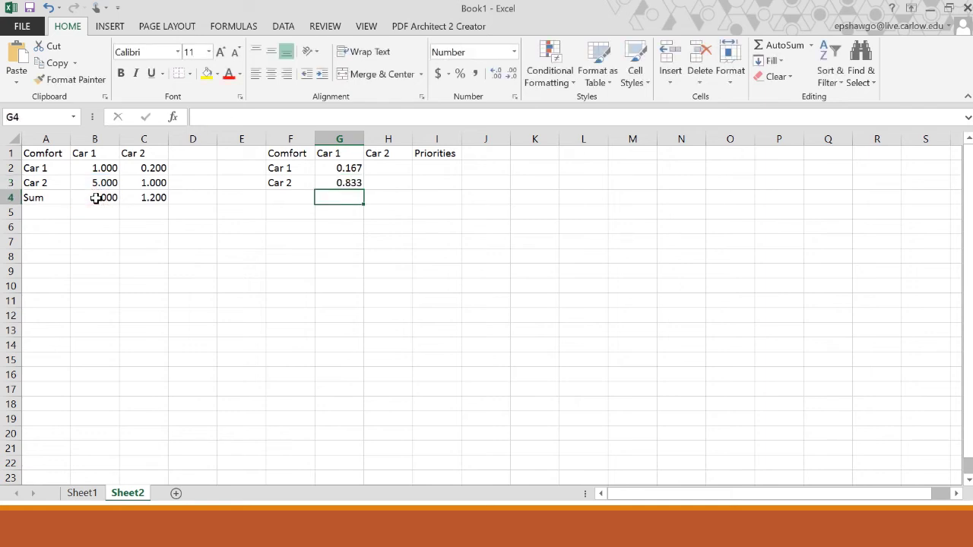
Normalize the Car 1 entry of the Car 2 comfort column in H2 with the formula =C2/C4.
click(398, 170)
text(=)
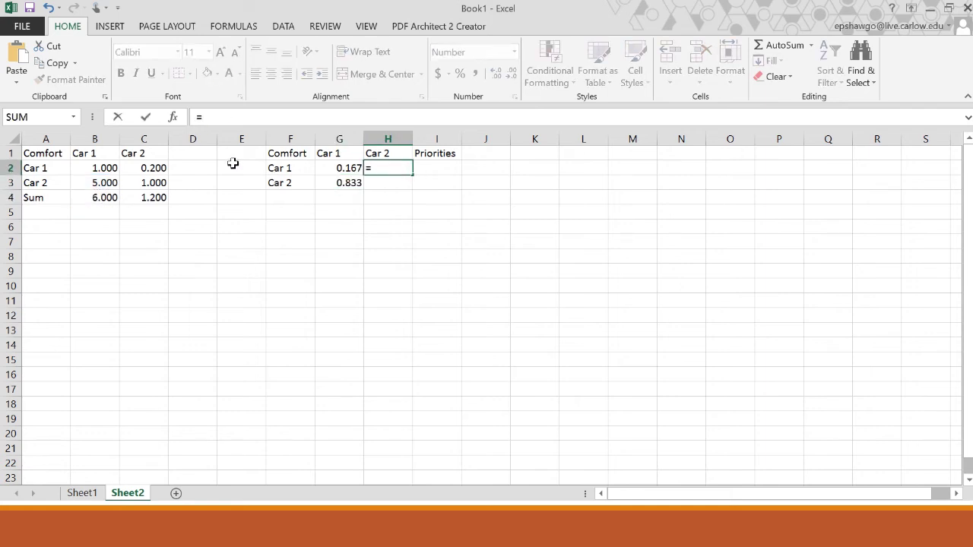
click(143, 168)
text(/)
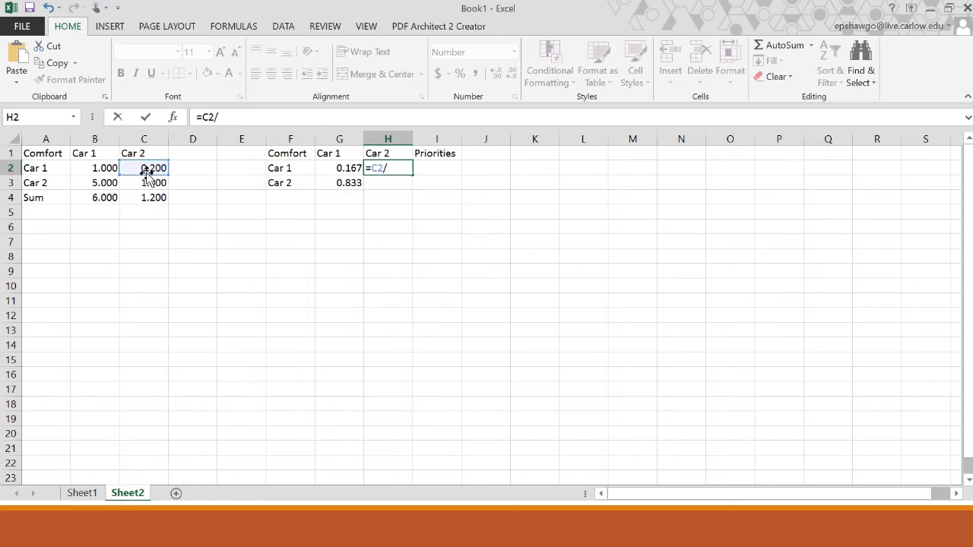
click(152, 197)
key(Return)
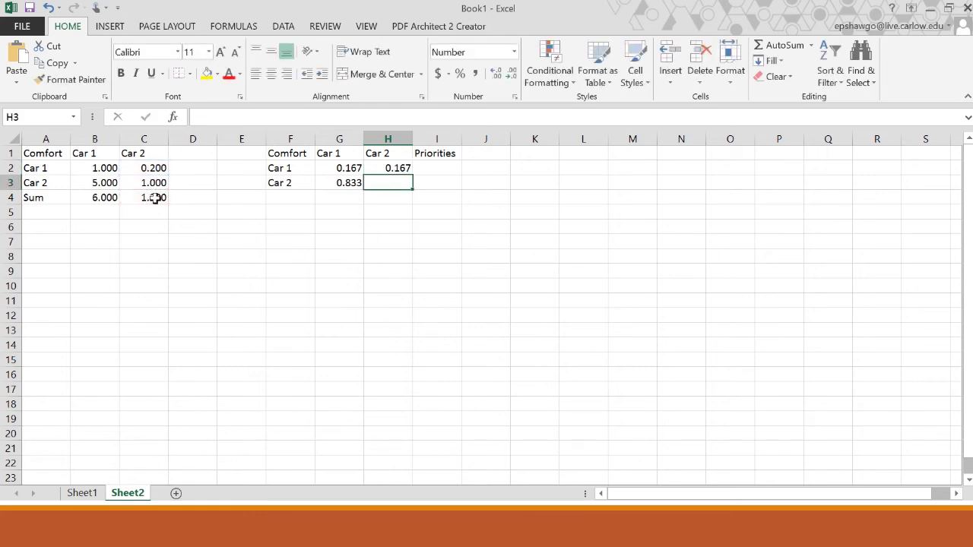
Normalize the Car 2 entry of the Car 2 comfort column in H3 with the formula =C3/C4.
text(=)
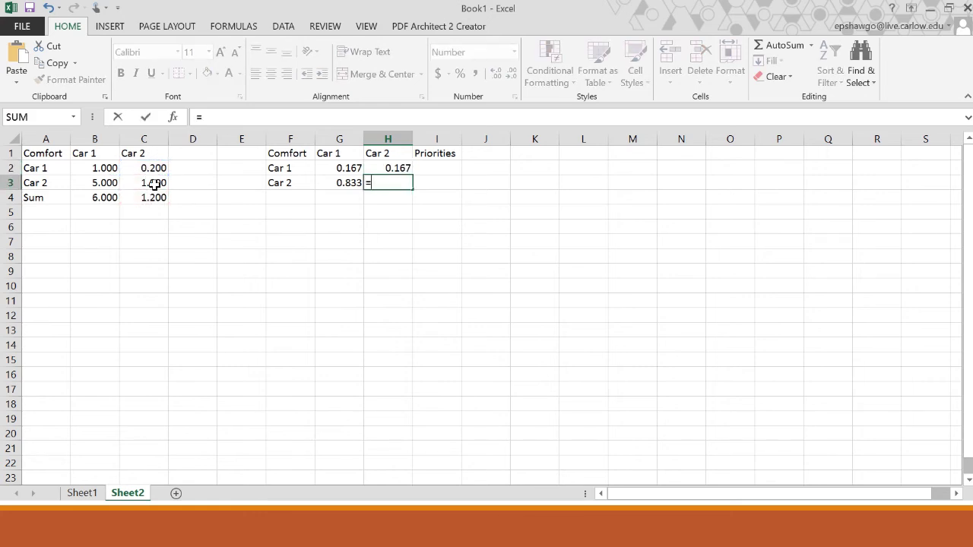
click(154, 184)
text(/)
click(157, 198)
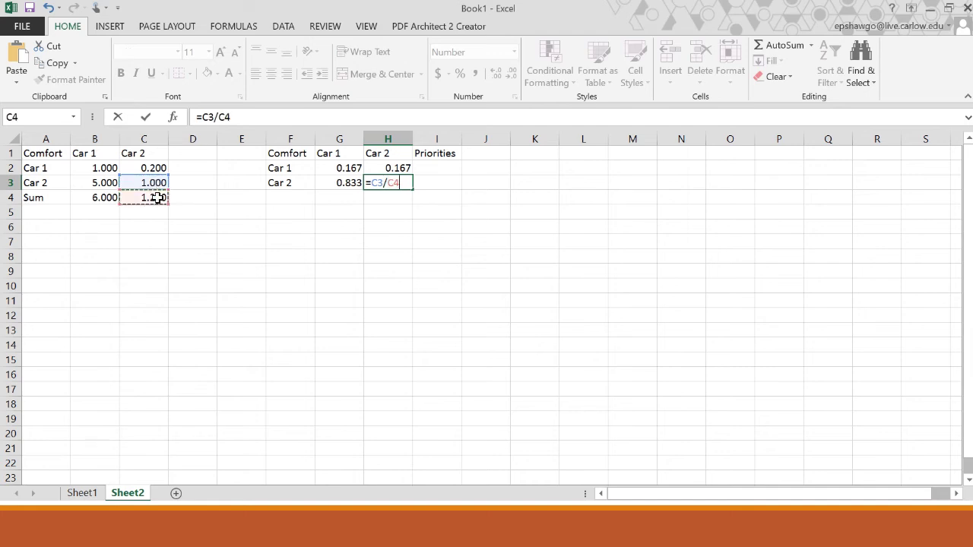
key(Return)
Calculate Car 1's comfort priority in I2 as the AVERAGE of G2:H2.
click(436, 168)
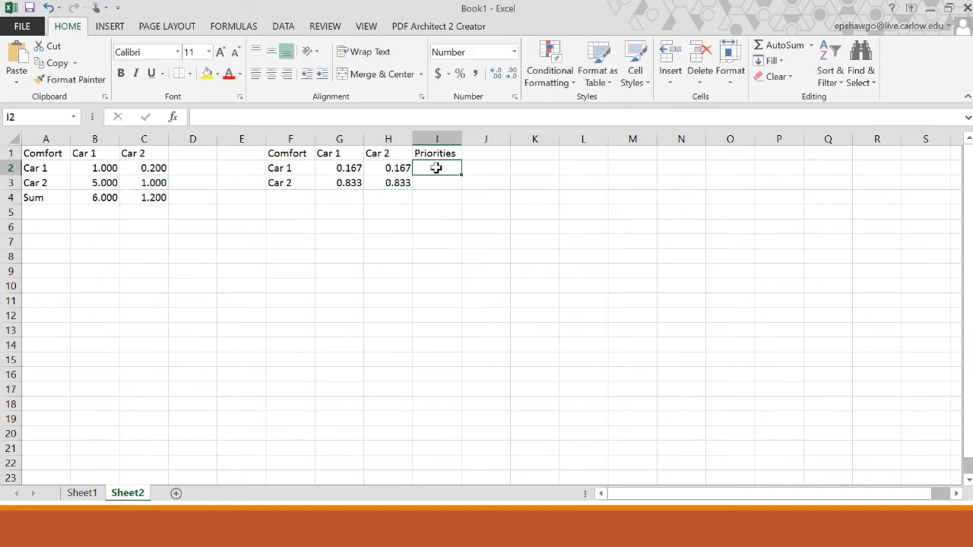
text(=av)
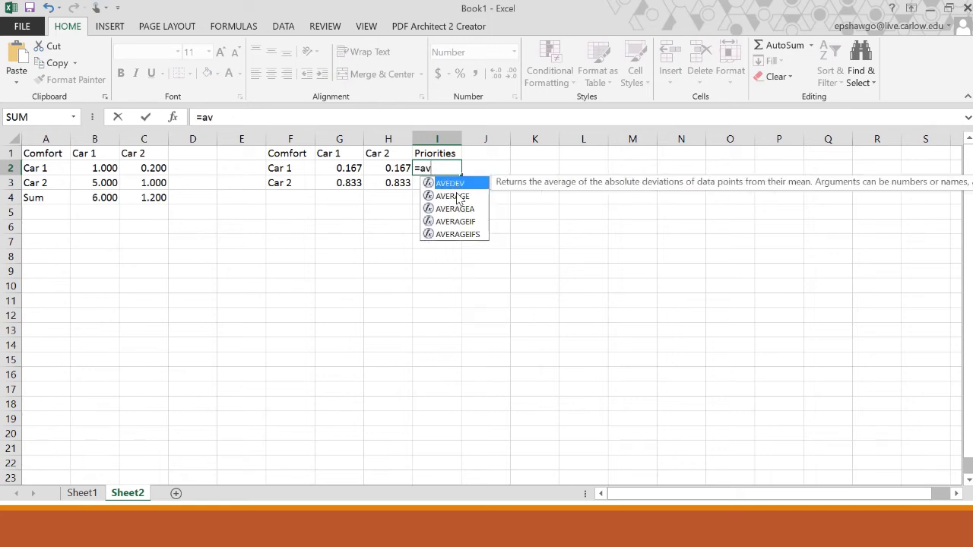
double_click(456, 196)
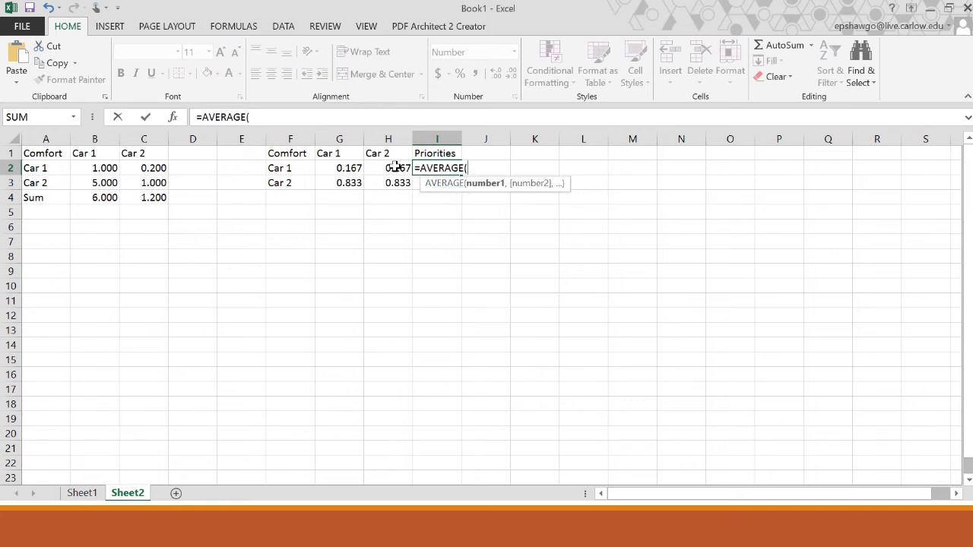
drag(349, 168, 383, 168)
key(Return)
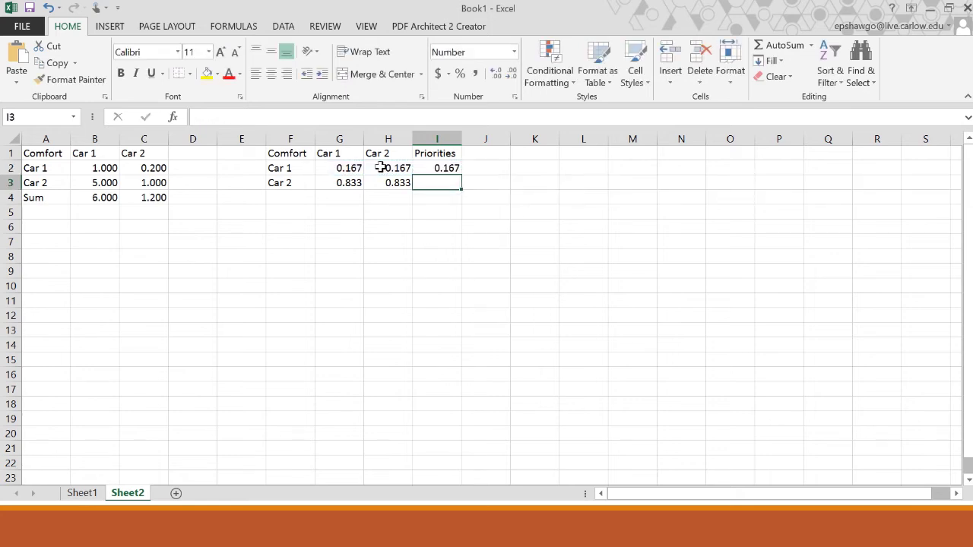
Calculate Car 2's comfort priority in I3 as the AVERAGE of G3:H3.
text(=av)
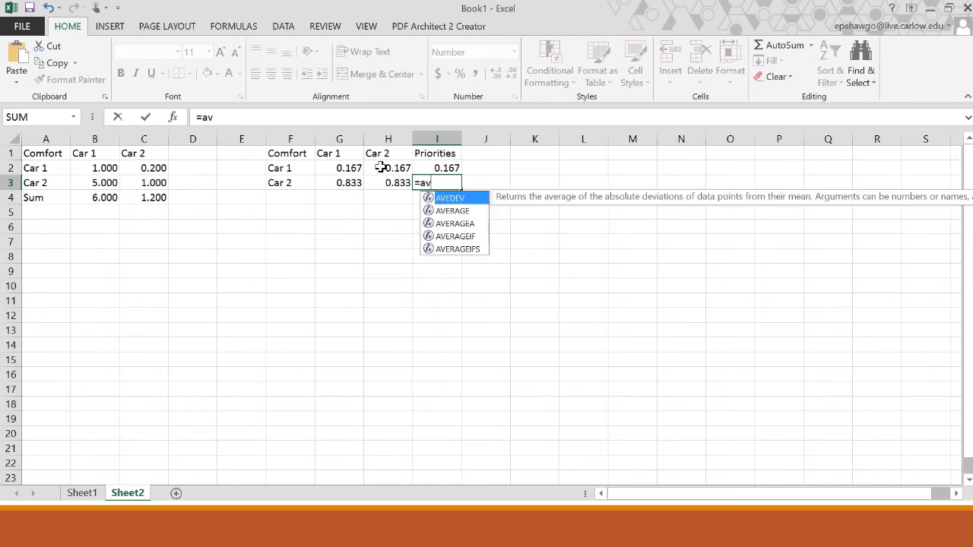
double_click(450, 210)
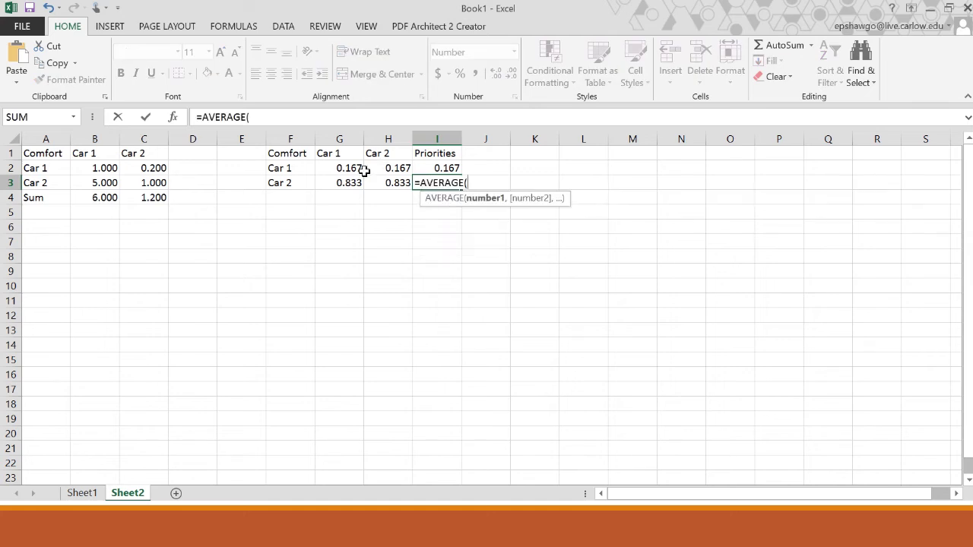
drag(361, 184, 373, 185)
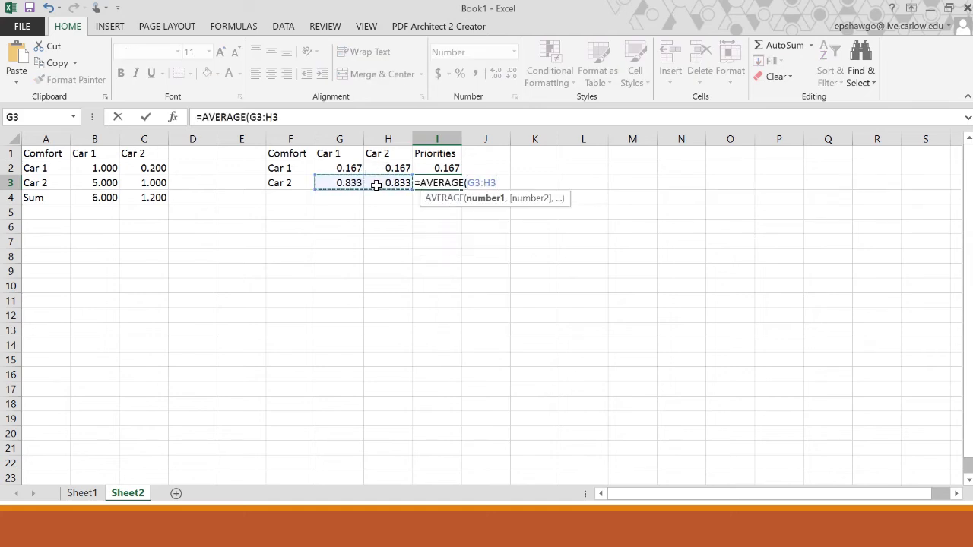
key(Return)
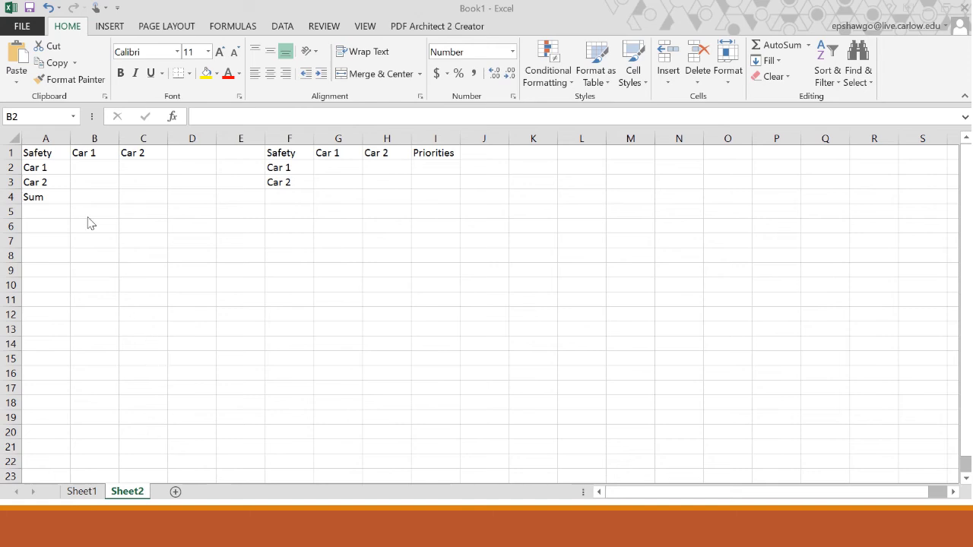
Enter the safety comparison of the two cars as 9 in B3 and its reciprocal 1/9 in C2.
click(87, 175)
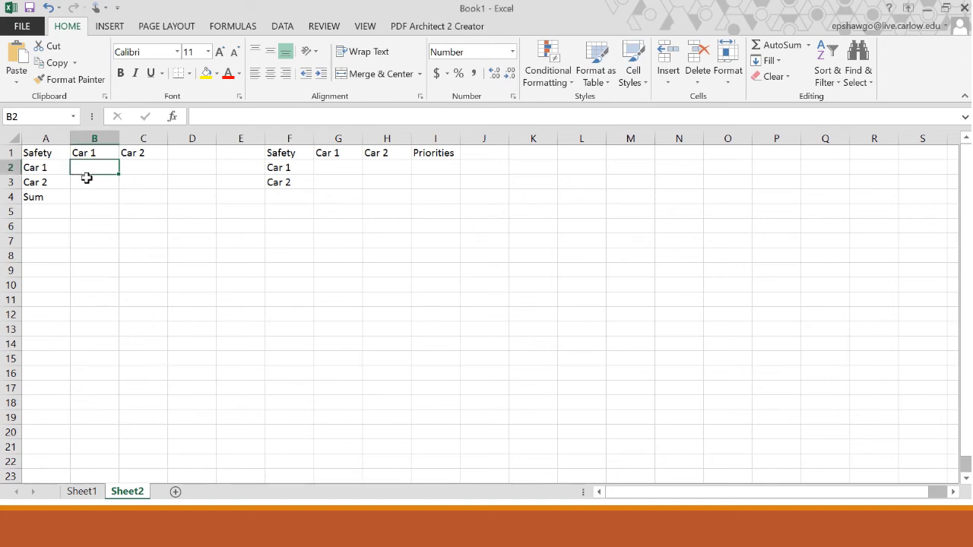
click(88, 181)
text(9)
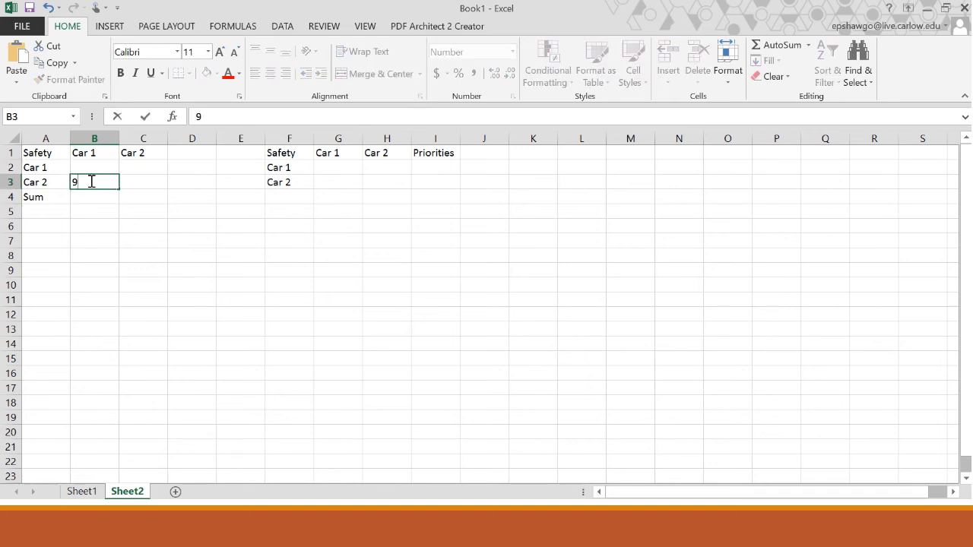
click(137, 165)
text(1)
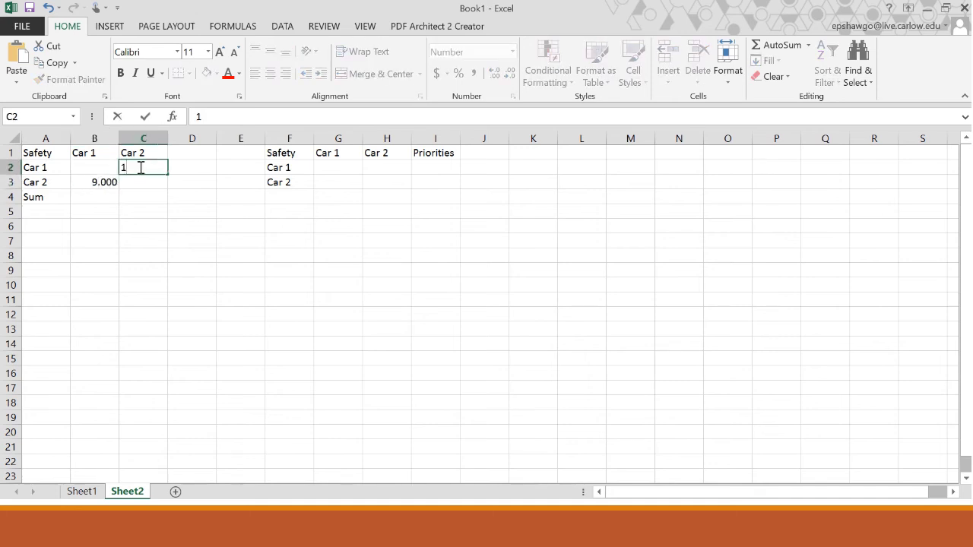
text(.)
key(BackSpace)
text(/9)
Enter 1 in B2 and C3 as the safety comparison of each car with itself.
click(83, 166)
text(1)
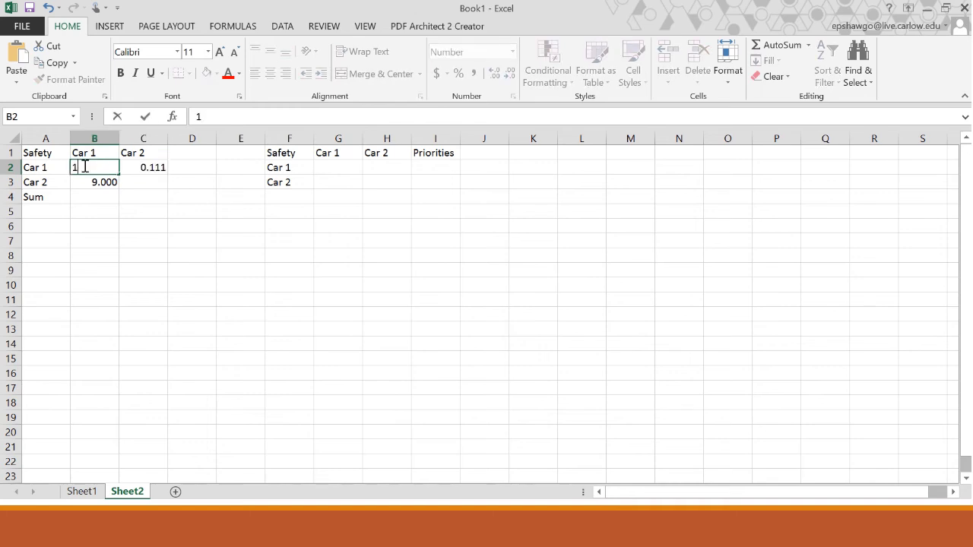
click(124, 181)
text(1)
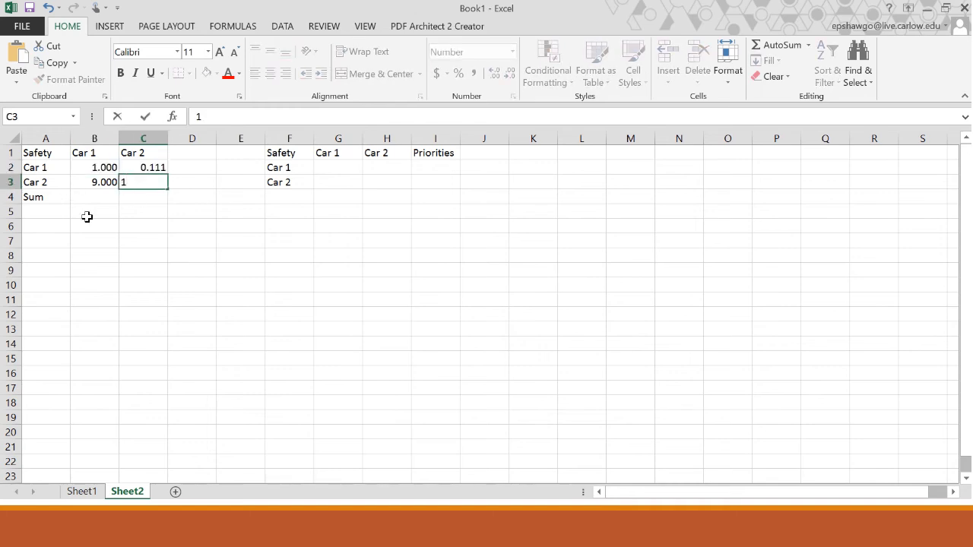
Total the Car 1 safety column in B4 with the SUM of B2:B3.
click(101, 195)
text(=sum)
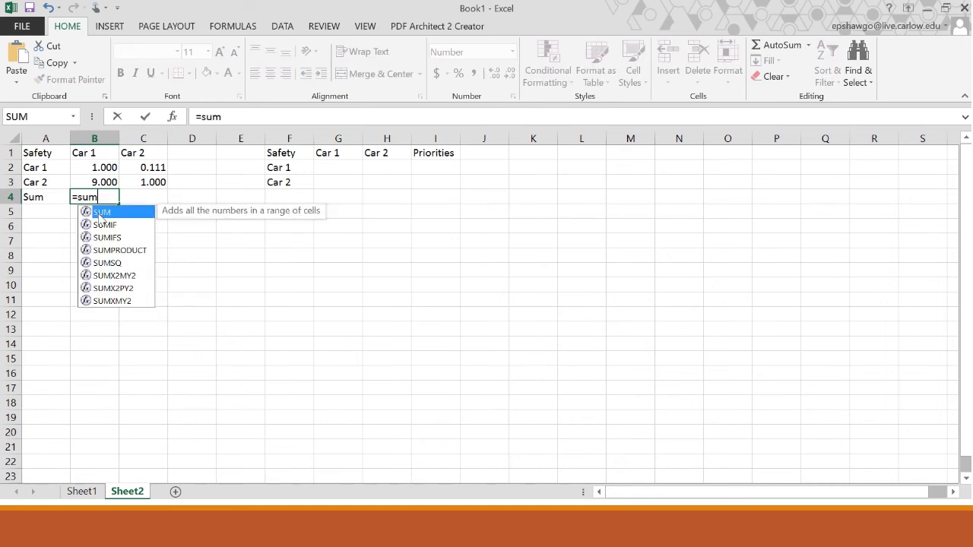
double_click(101, 212)
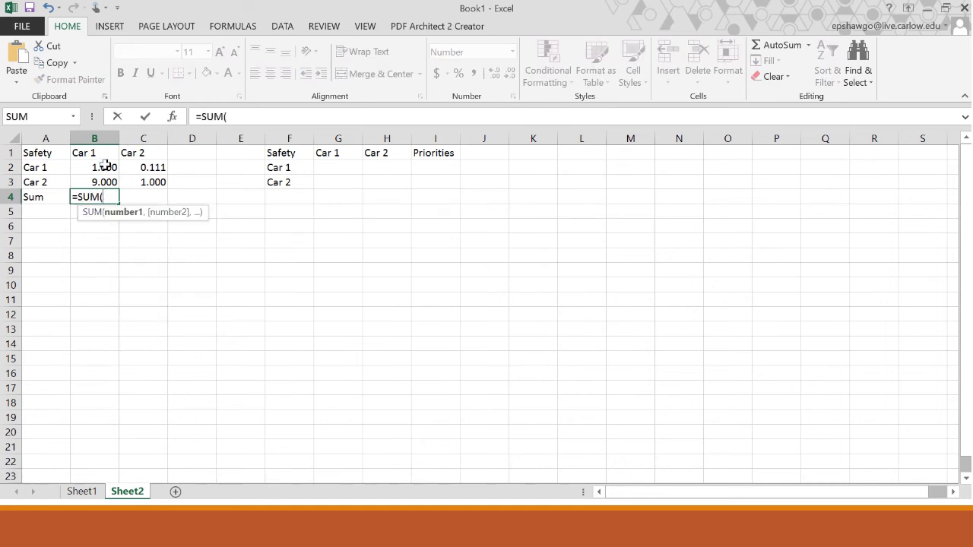
drag(104, 165, 106, 182)
key(Return)
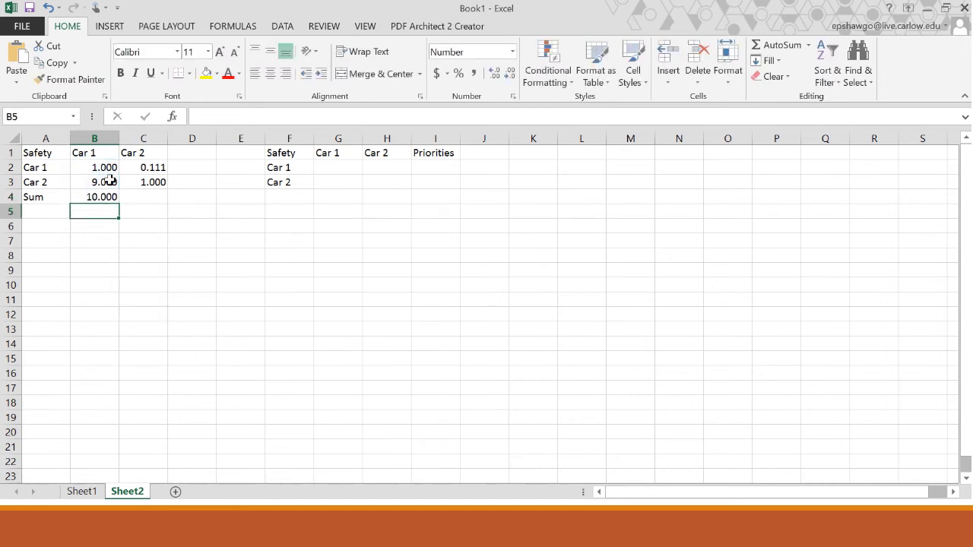
Total the Car 2 safety column in C4 with the SUM of C2:C3.
click(153, 195)
text(=sum)
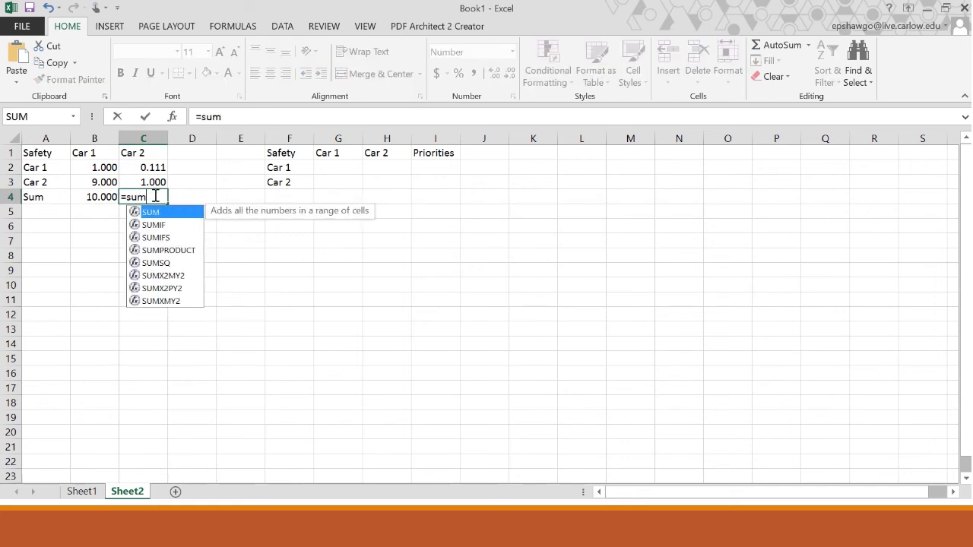
double_click(155, 213)
drag(152, 167, 154, 182)
key(Return)
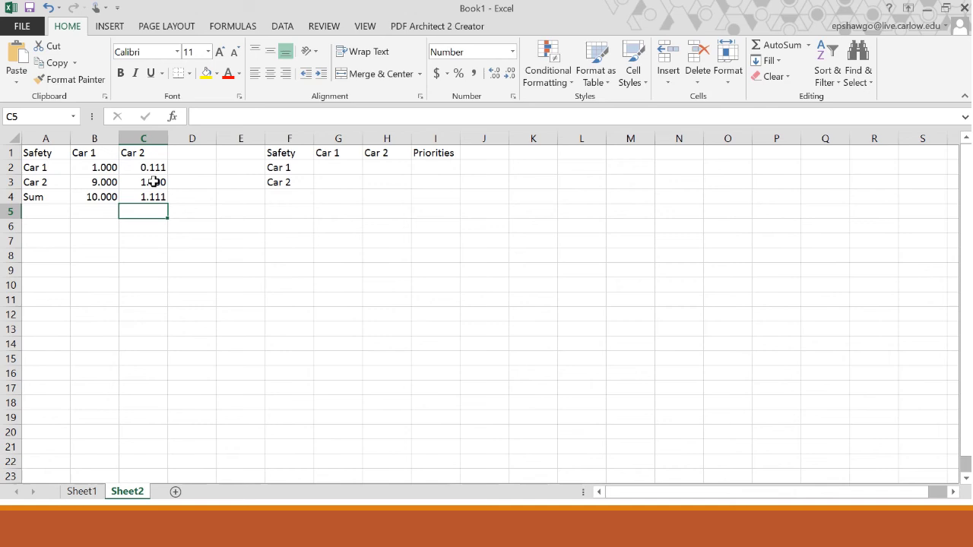
Normalize the Car 1 entry of the Car 1 safety column in G2 with the formula =B2/B4.
click(359, 167)
text(=)
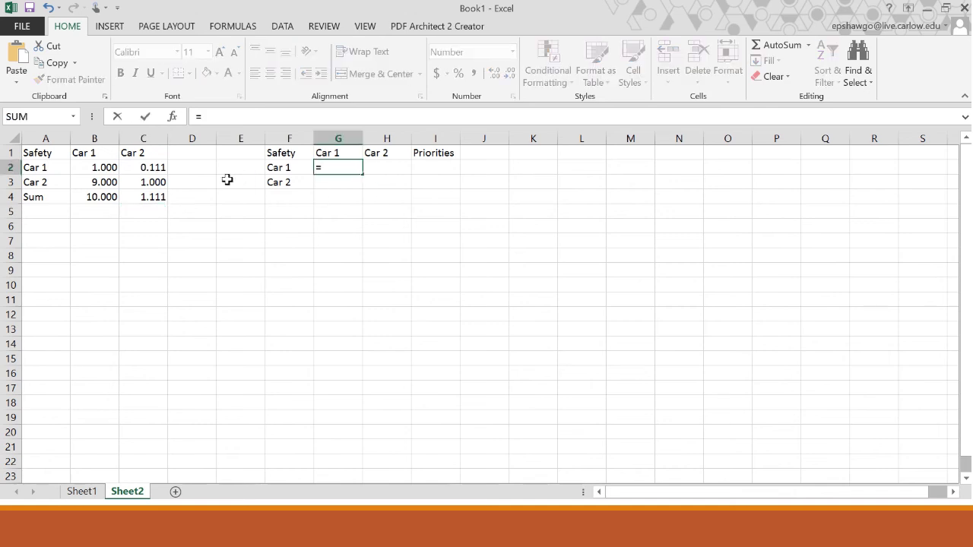
click(119, 169)
text(/)
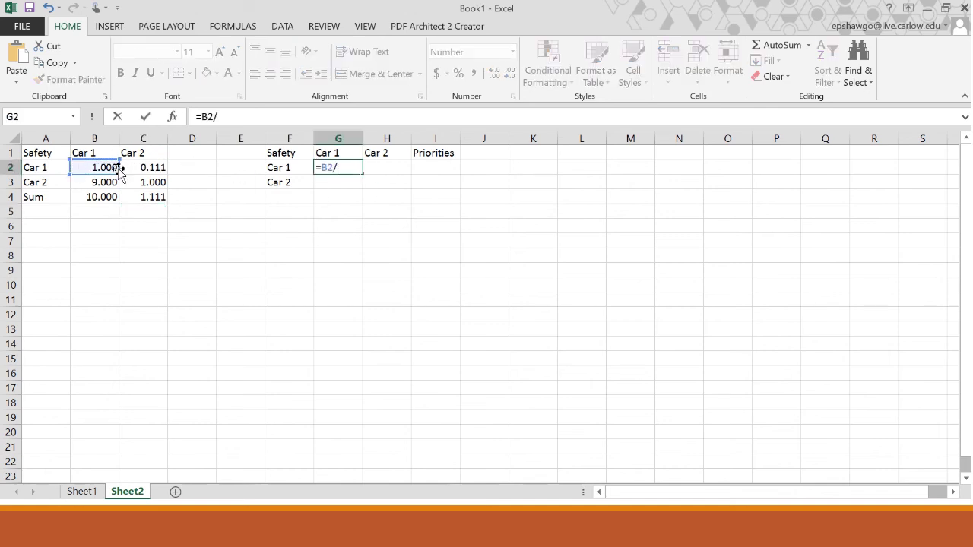
click(106, 196)
key(Return)
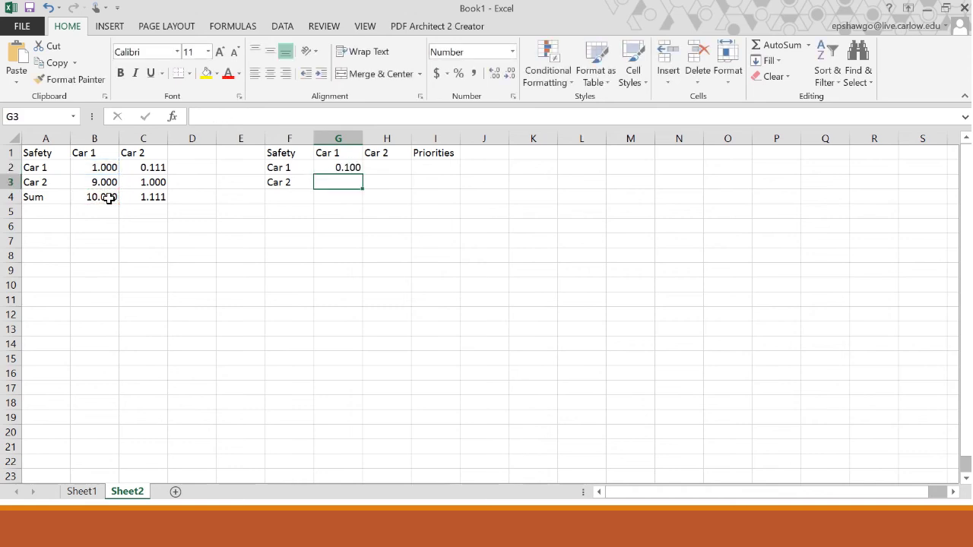
Normalize the Car 2 entry of the Car 1 safety column in G3 with the formula =B3/B4.
text(=)
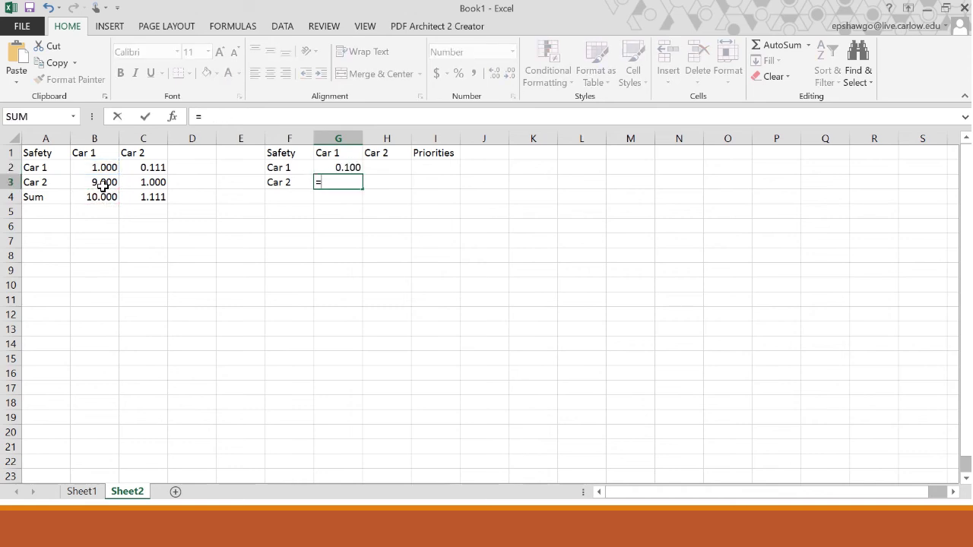
click(103, 185)
text(/)
click(108, 207)
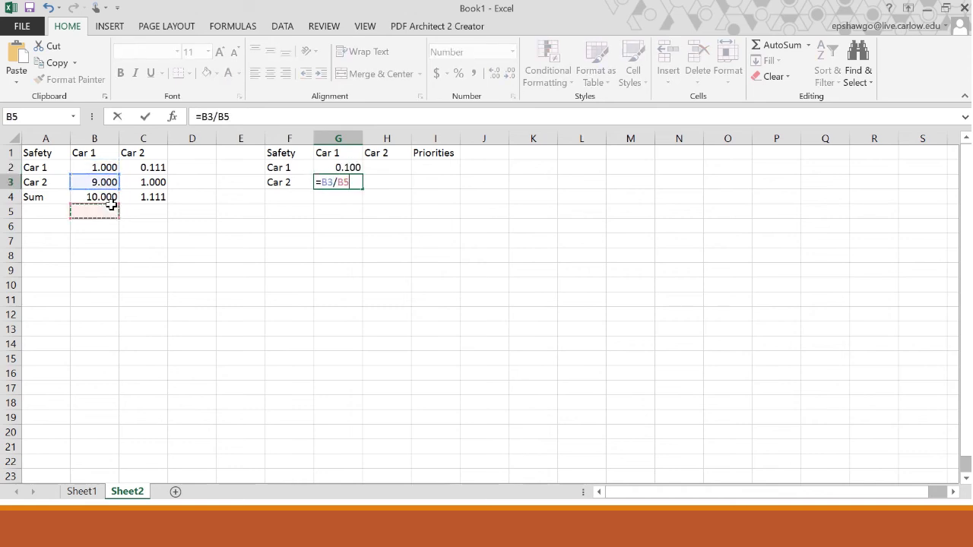
click(111, 198)
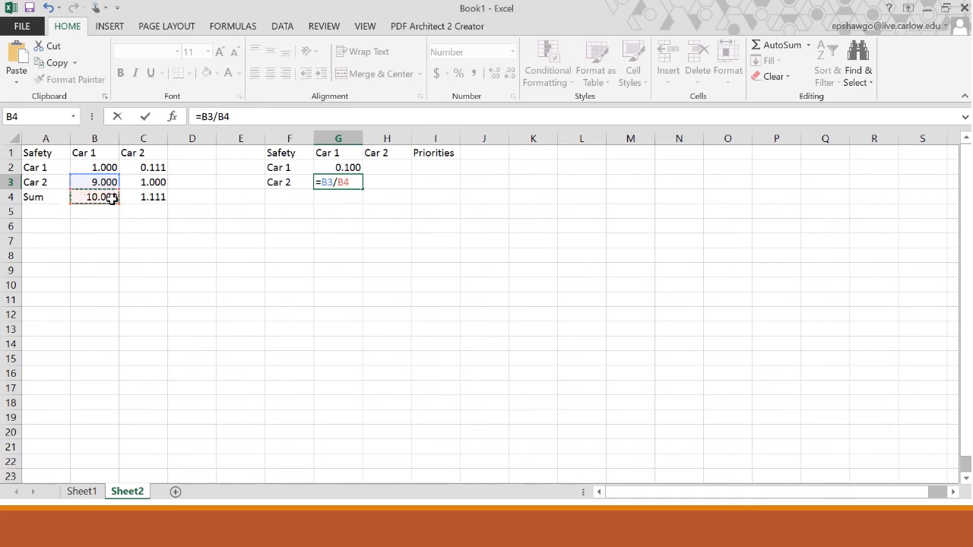
key(Return)
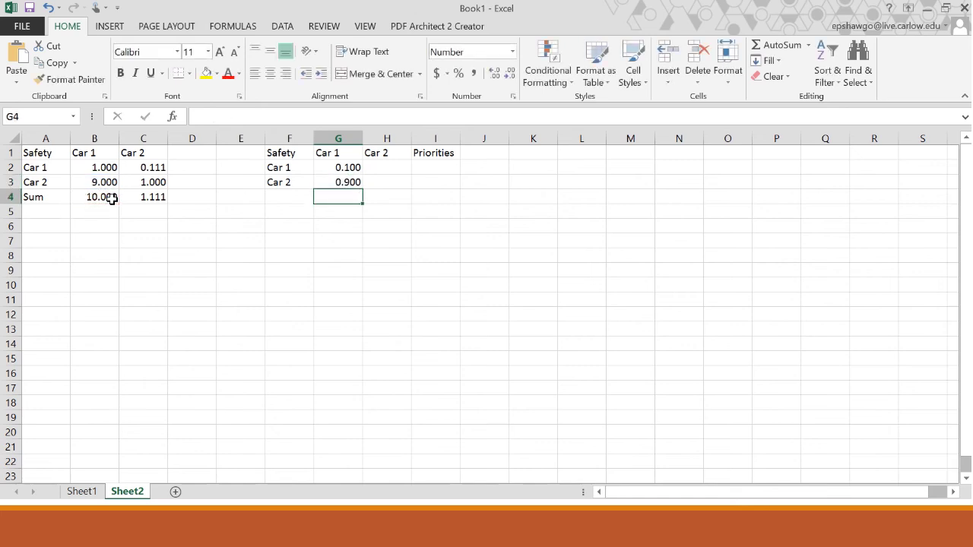
Normalize the Car 1 entry of the Car 2 safety column in H2 with the formula =C2/C4.
click(399, 170)
text(=)
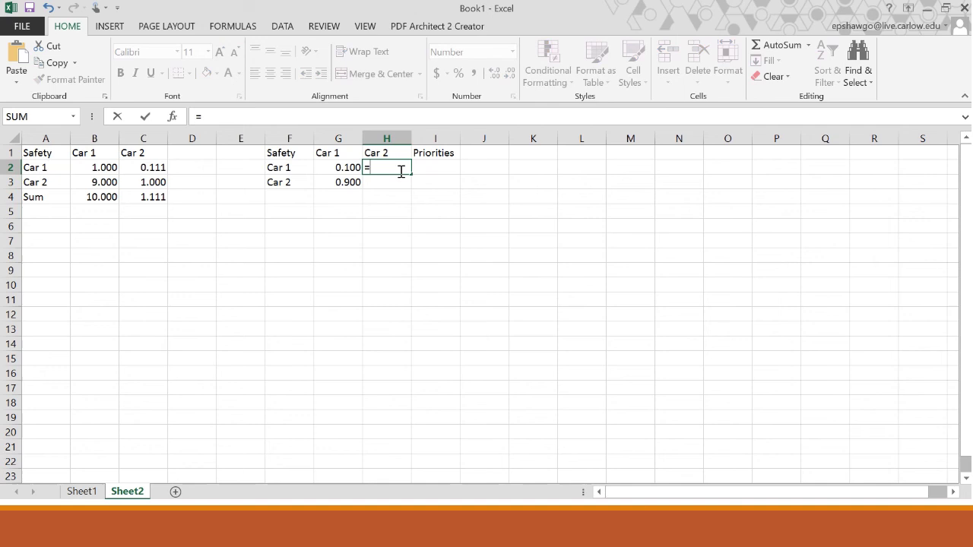
click(156, 168)
text(/)
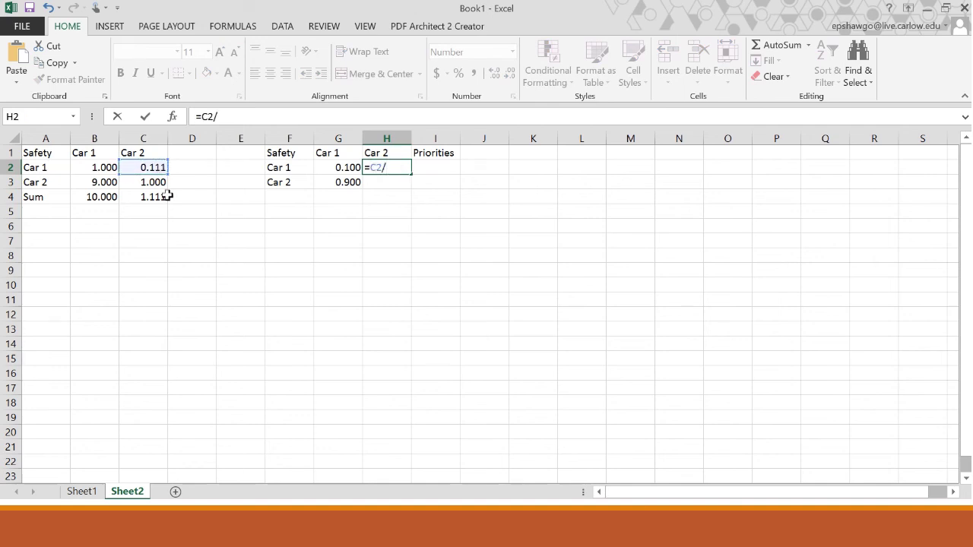
click(158, 197)
key(Return)
Normalize the Car 2 entry of the Car 2 safety column in H3 with the formula =C3/C4.
text(=)
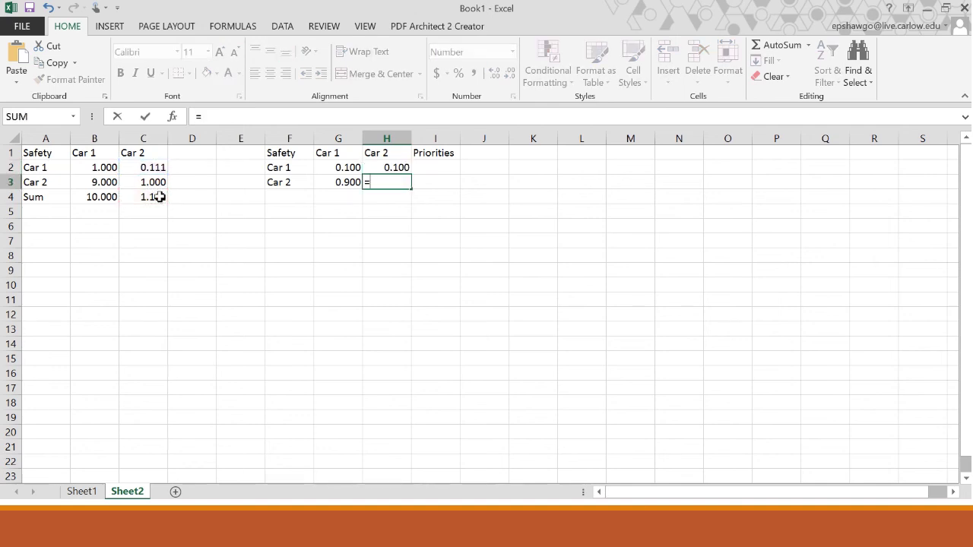
click(156, 183)
text(/)
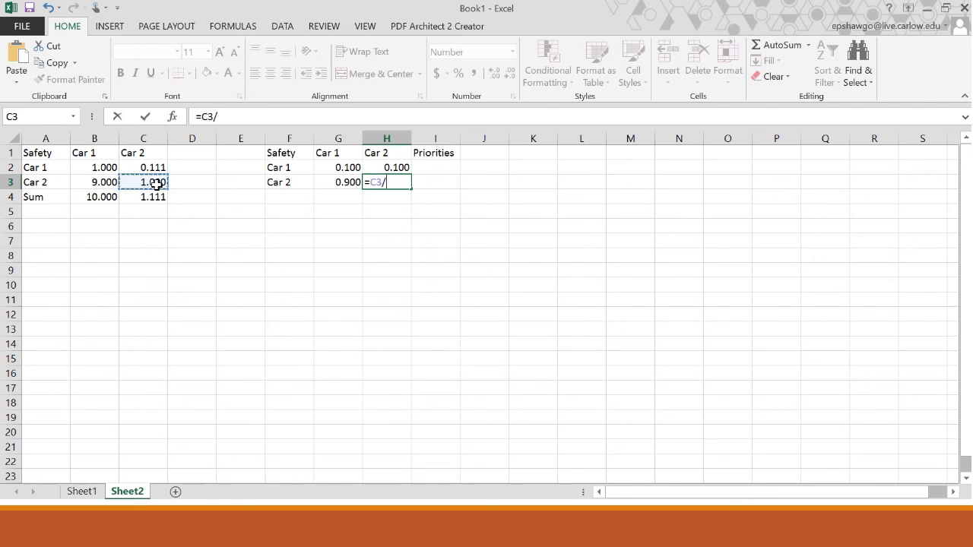
click(156, 197)
key(Return)
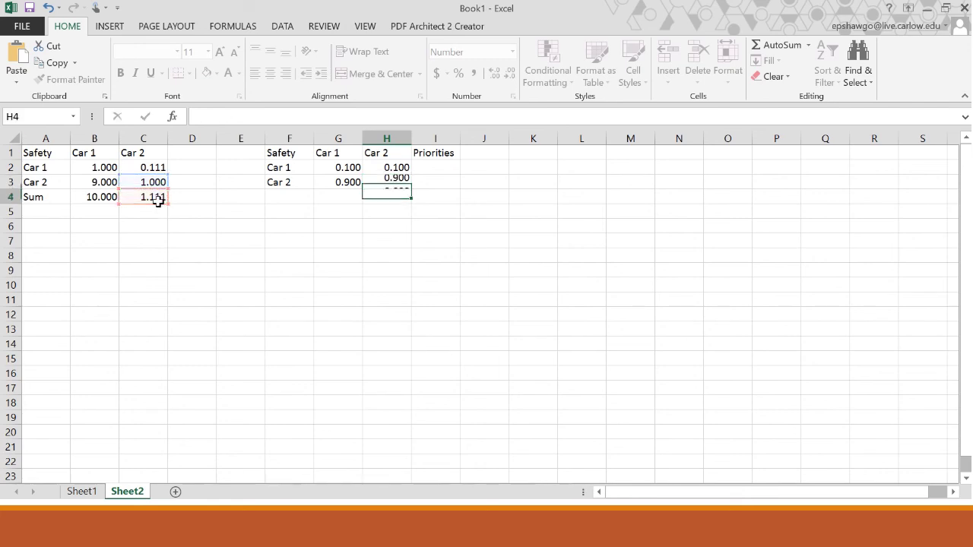
Calculate Car 1's safety priority in I2 as the AVERAGE of G2:H2.
click(442, 166)
text(=)
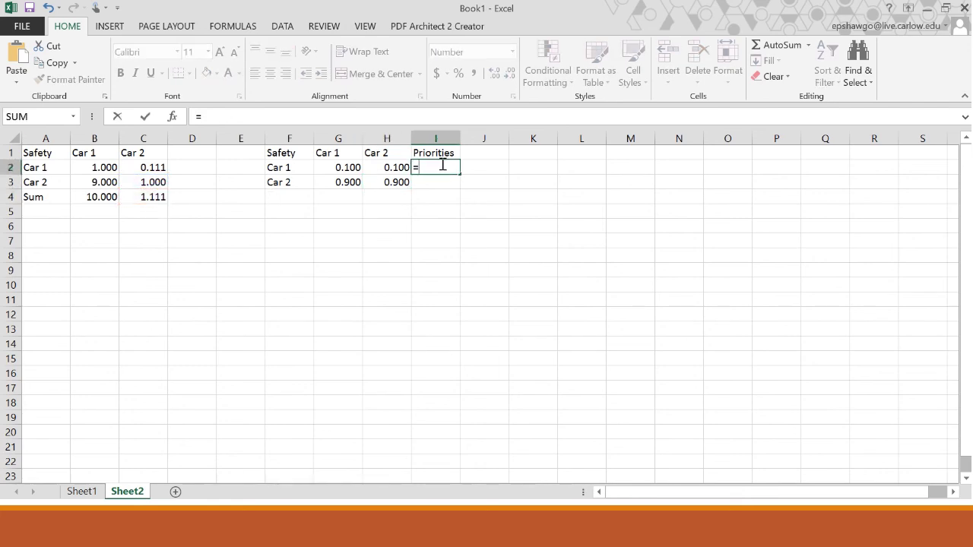
text(av)
key(Down)
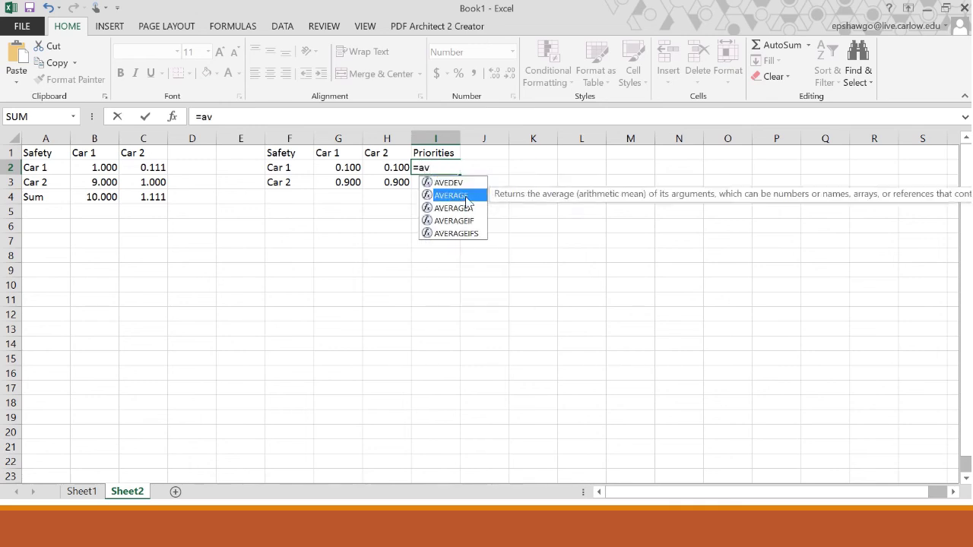
key(Tab)
drag(343, 166, 374, 167)
key(Return)
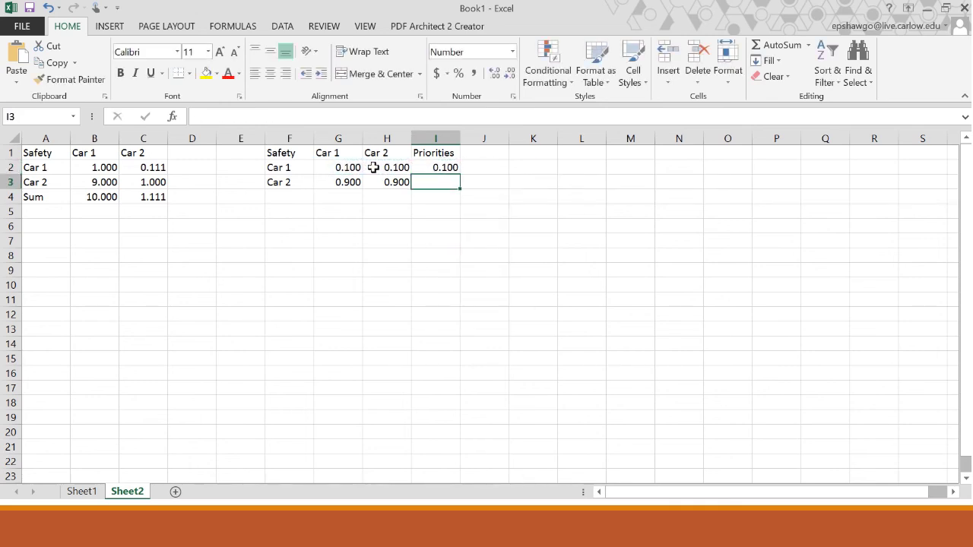
Calculate Car 2's safety priority in I3 as the AVERAGE of G3:H3.
text(=av)
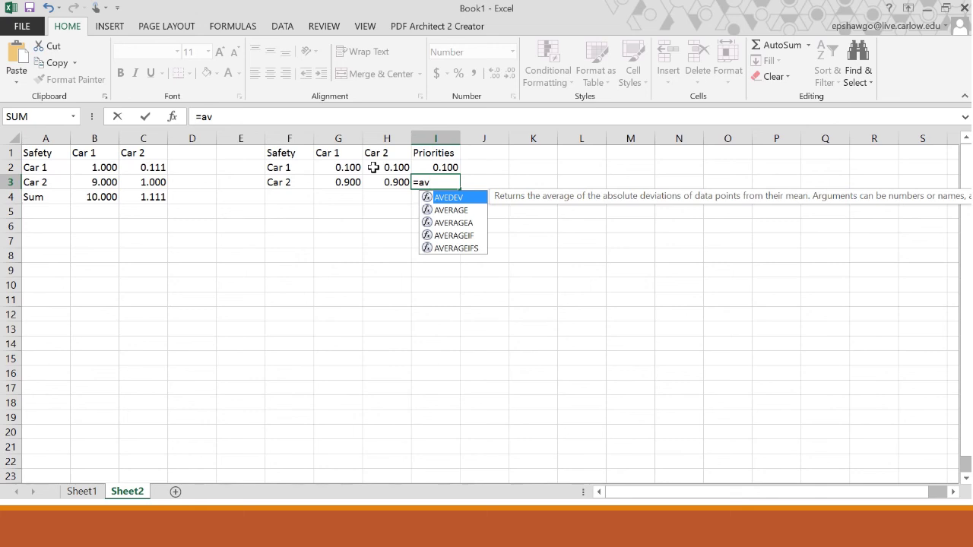
double_click(451, 210)
drag(342, 183, 385, 183)
key(Return)
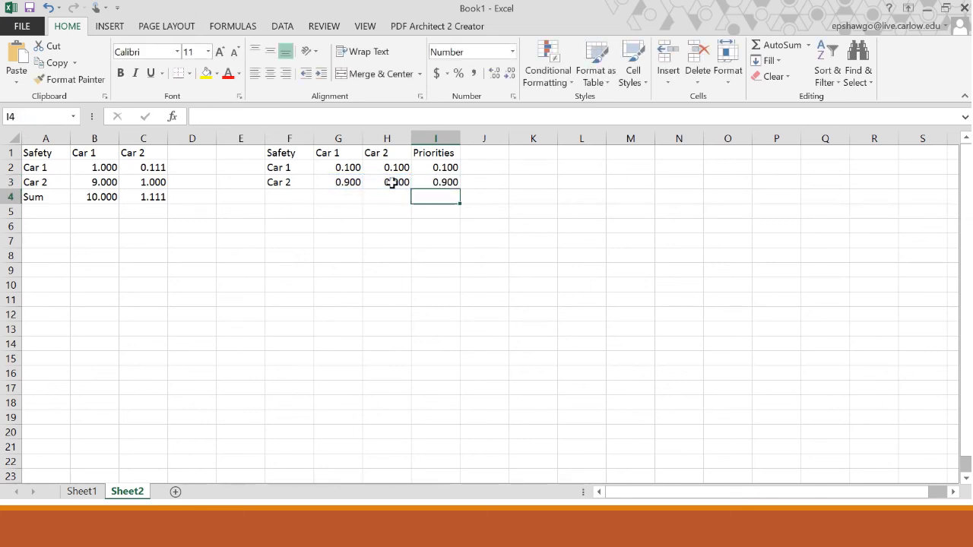